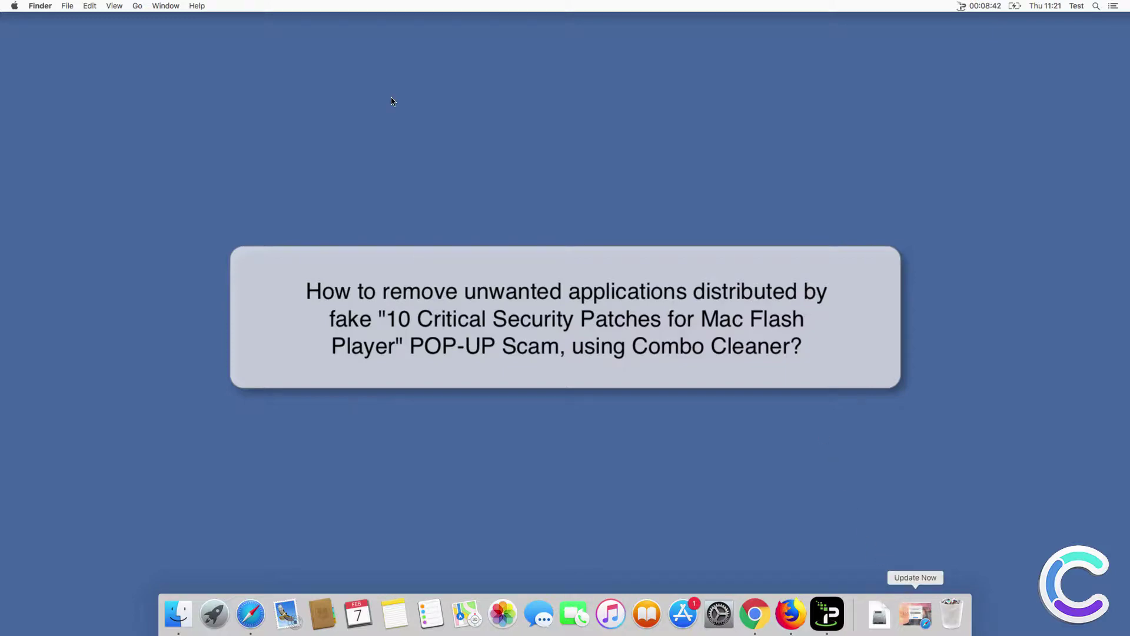
# Download Player.dmg from the fake Flash Player update page in Safari and open it.
pyautogui.click(257, 607)
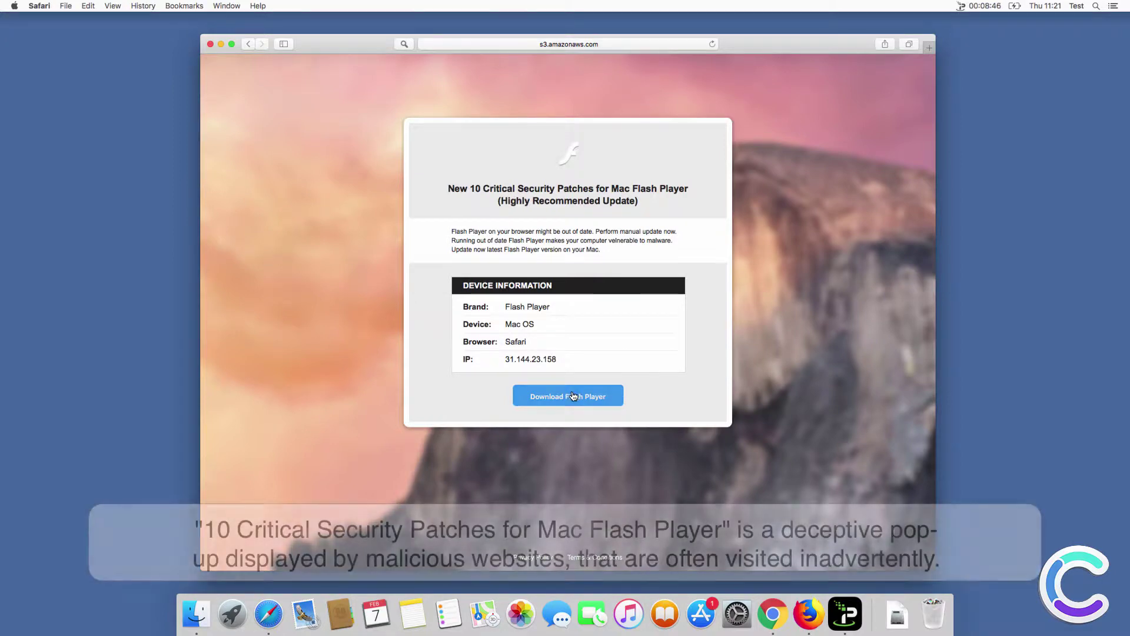
pyautogui.click(574, 397)
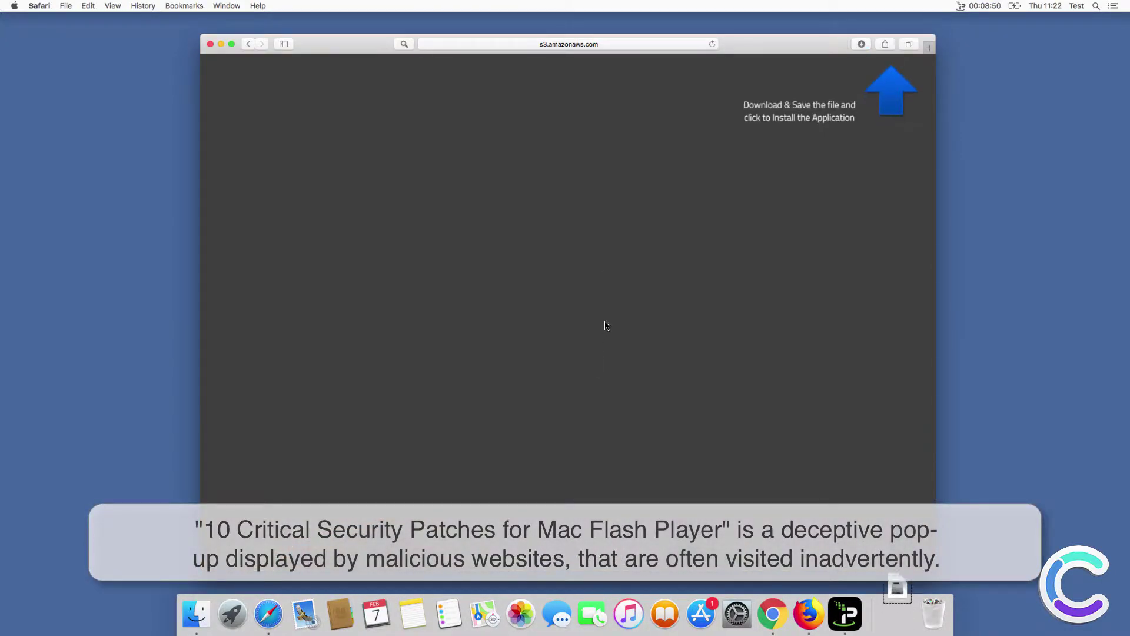
pyautogui.click(862, 44)
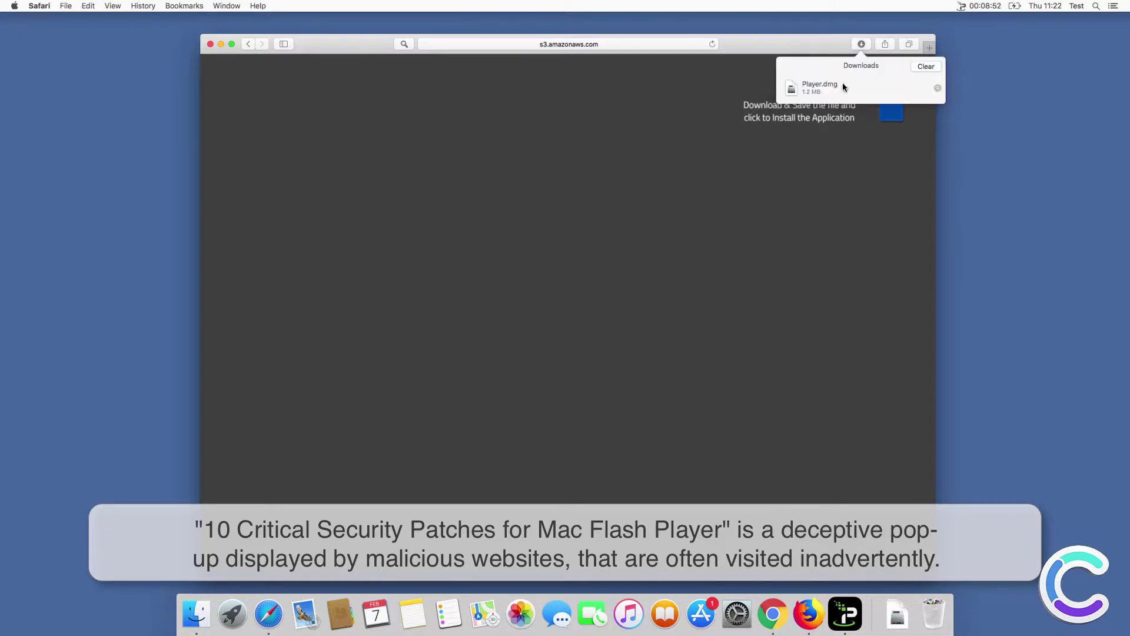
pyautogui.doubleClick(836, 88)
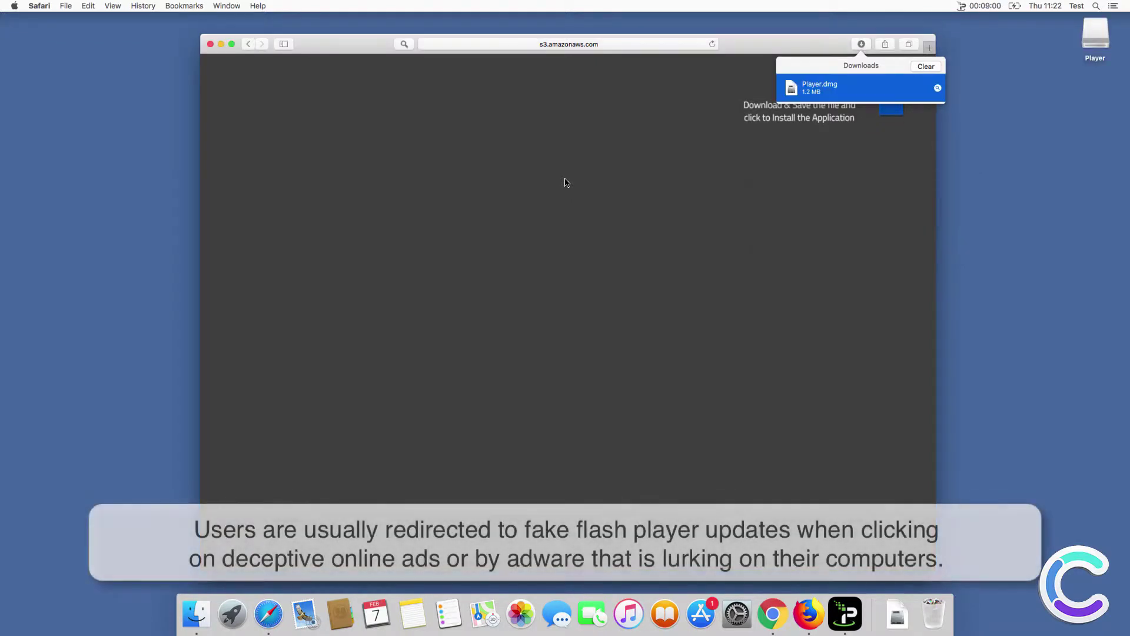
# Launch the fake Flash Player installer and authorize it with the account password through installation.
pyautogui.doubleClick(146, 508)
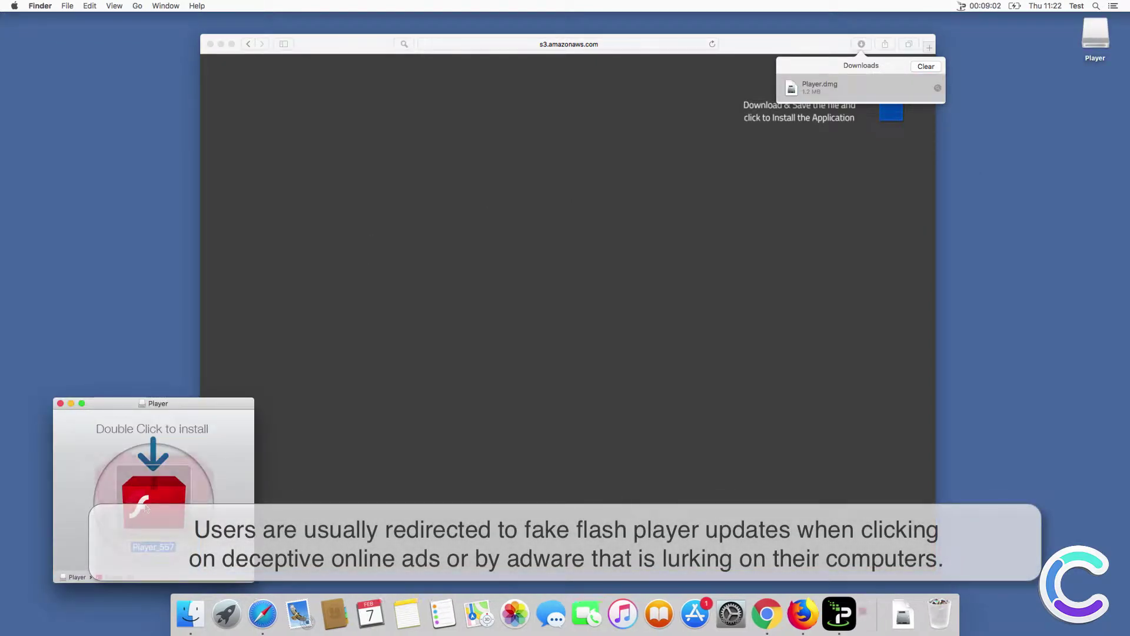
pyautogui.click(669, 222)
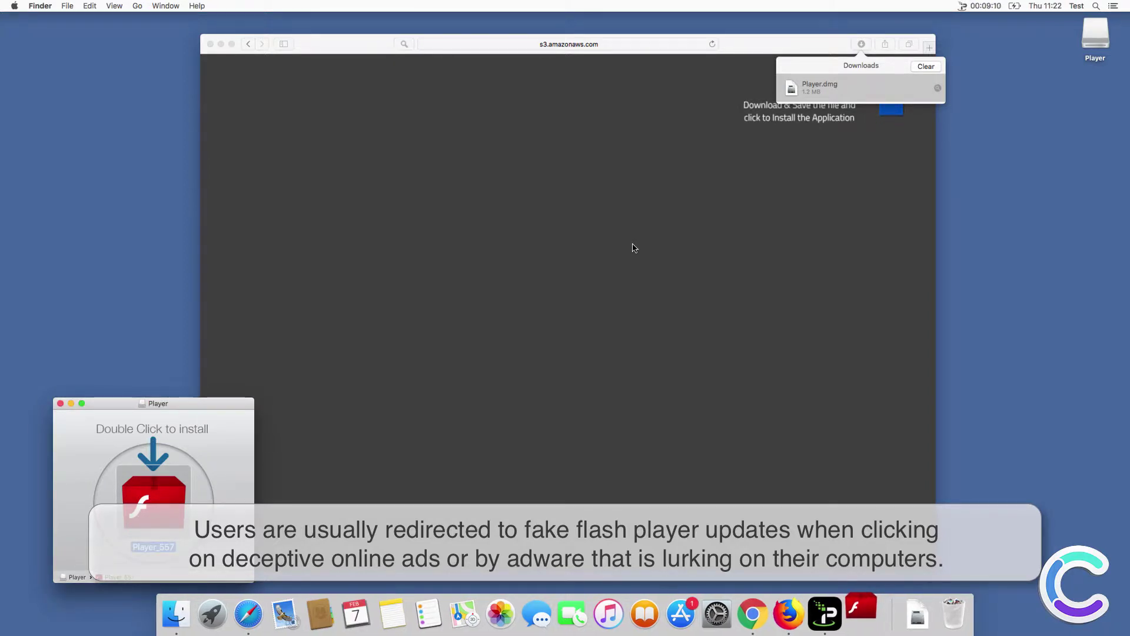
pyautogui.write('•••••')
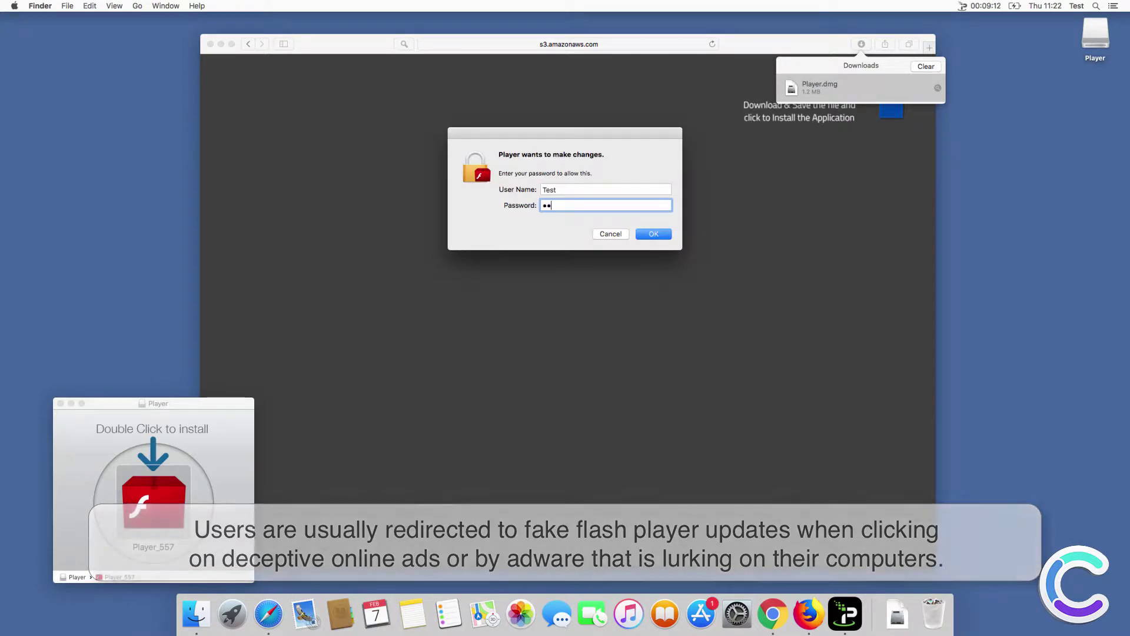
pyautogui.press('Return')
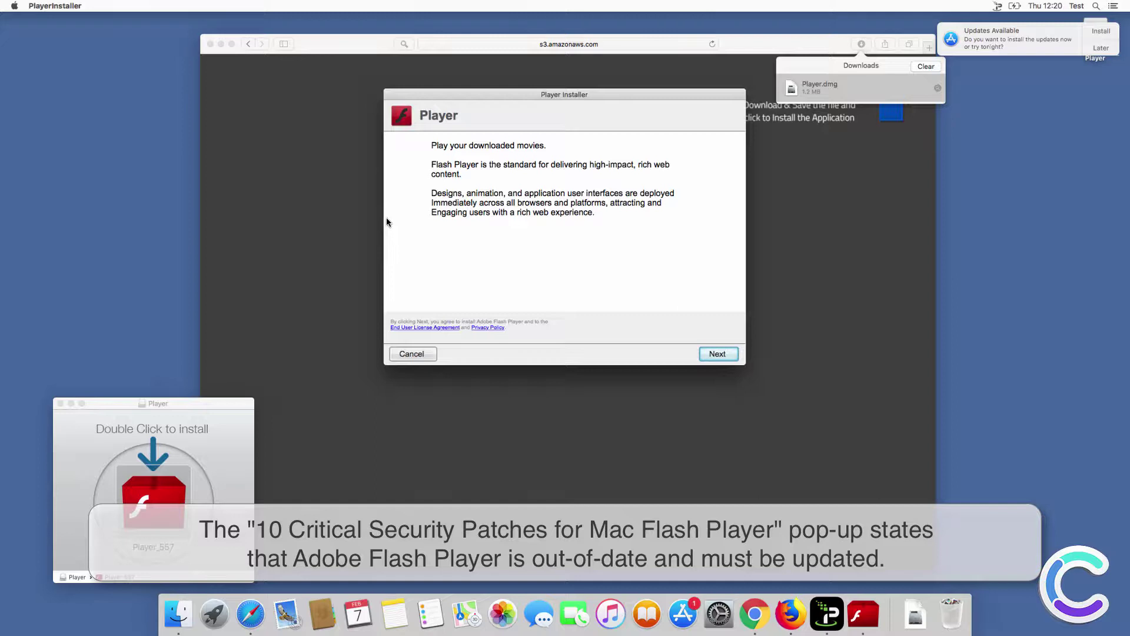
pyautogui.click(729, 356)
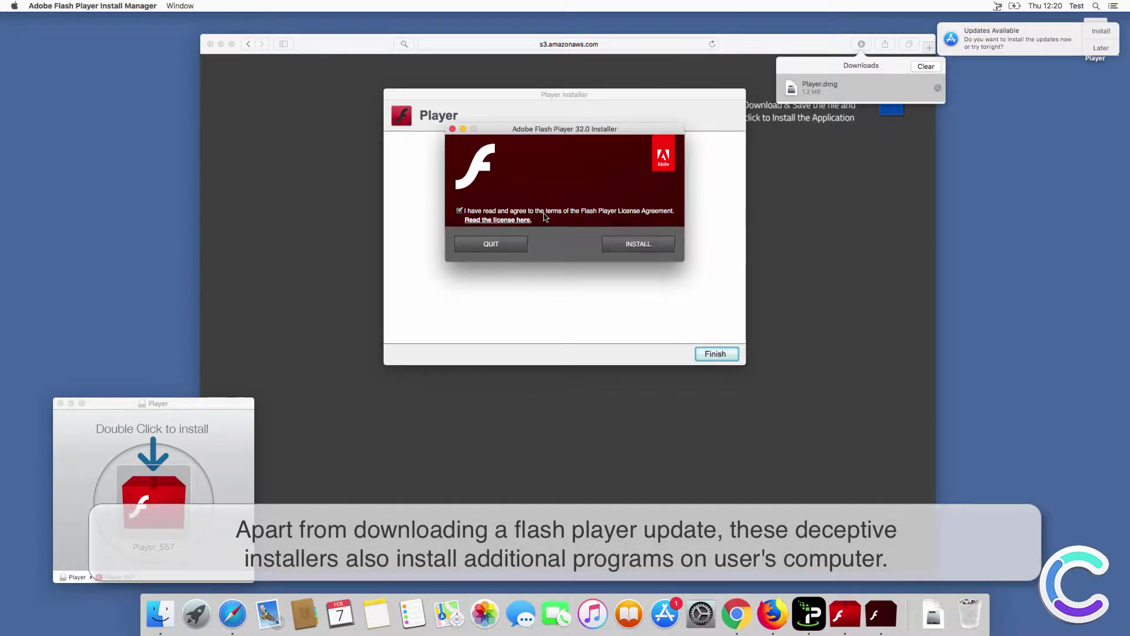
pyautogui.click(630, 244)
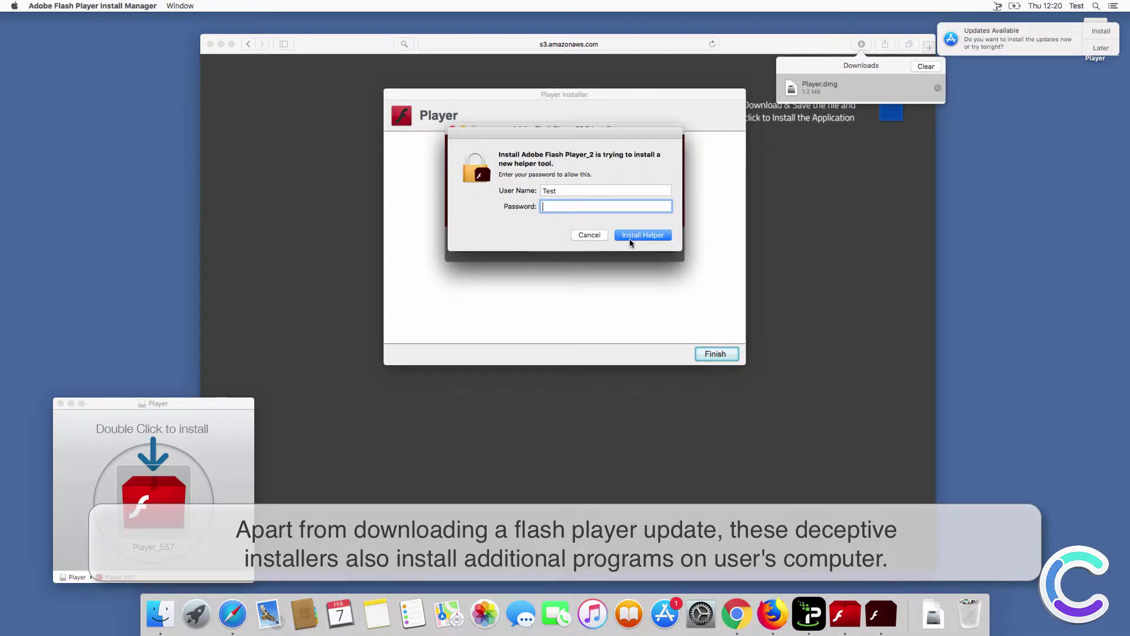
pyautogui.write('12345')
pyautogui.press('Return')
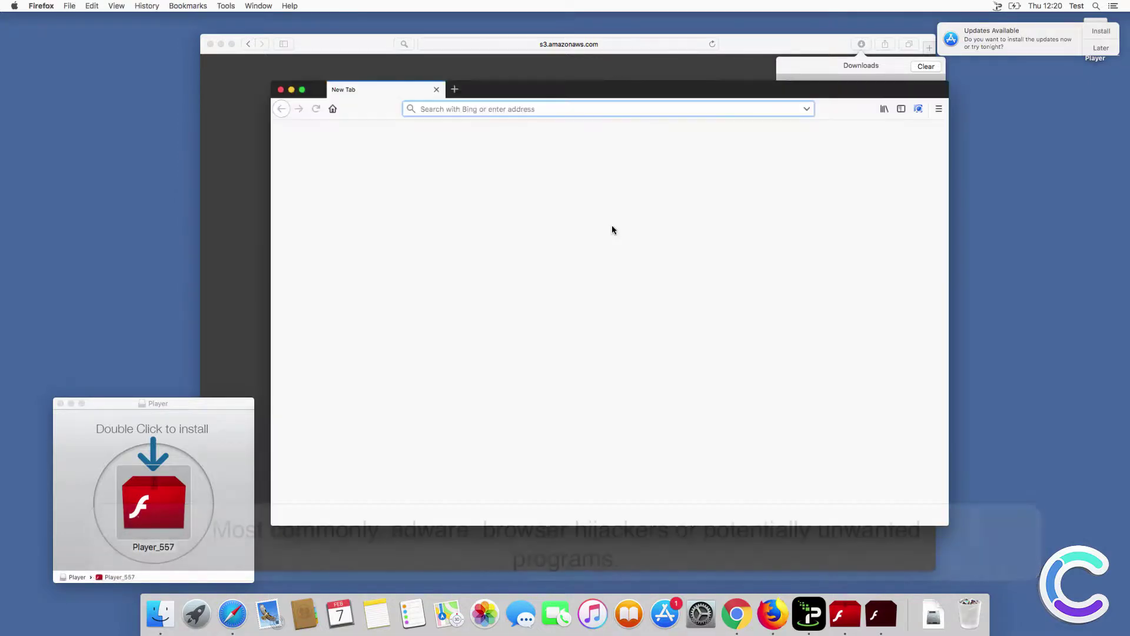
# Dismiss the Firefox MacKeeper ad, finish the Flash Player install, and close Safari.
pyautogui.click(282, 91)
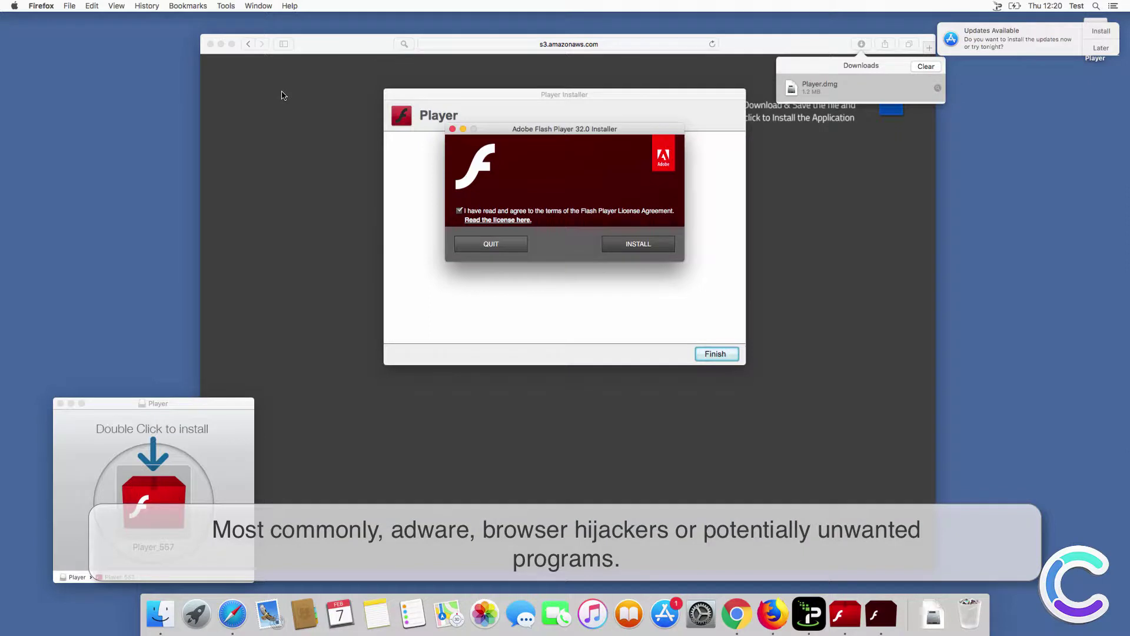
pyautogui.click(631, 243)
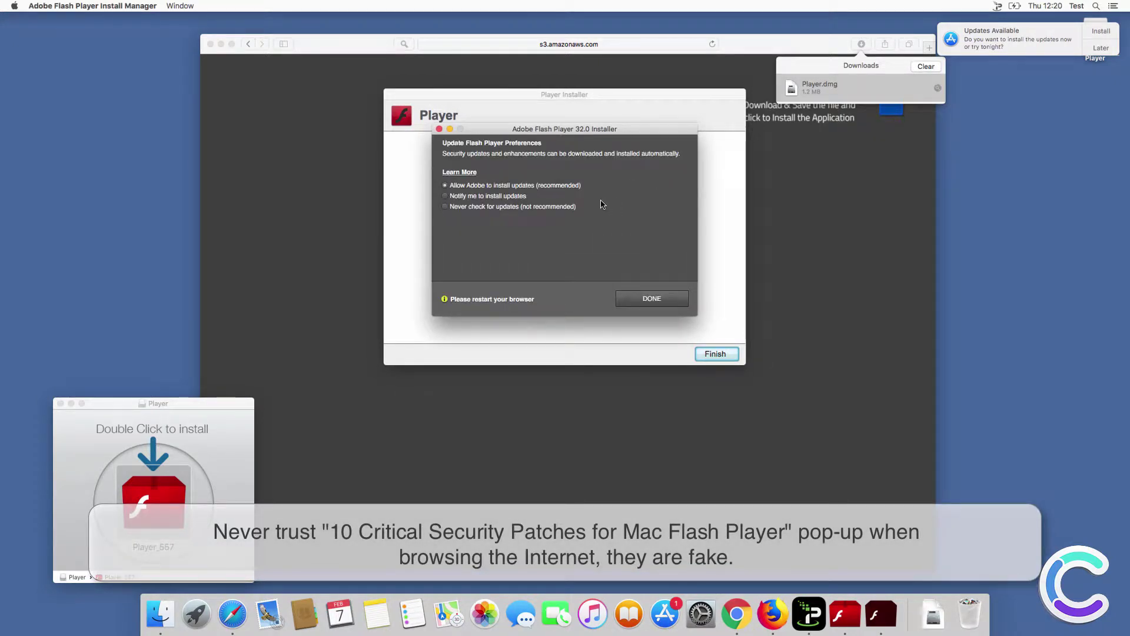
pyautogui.click(652, 298)
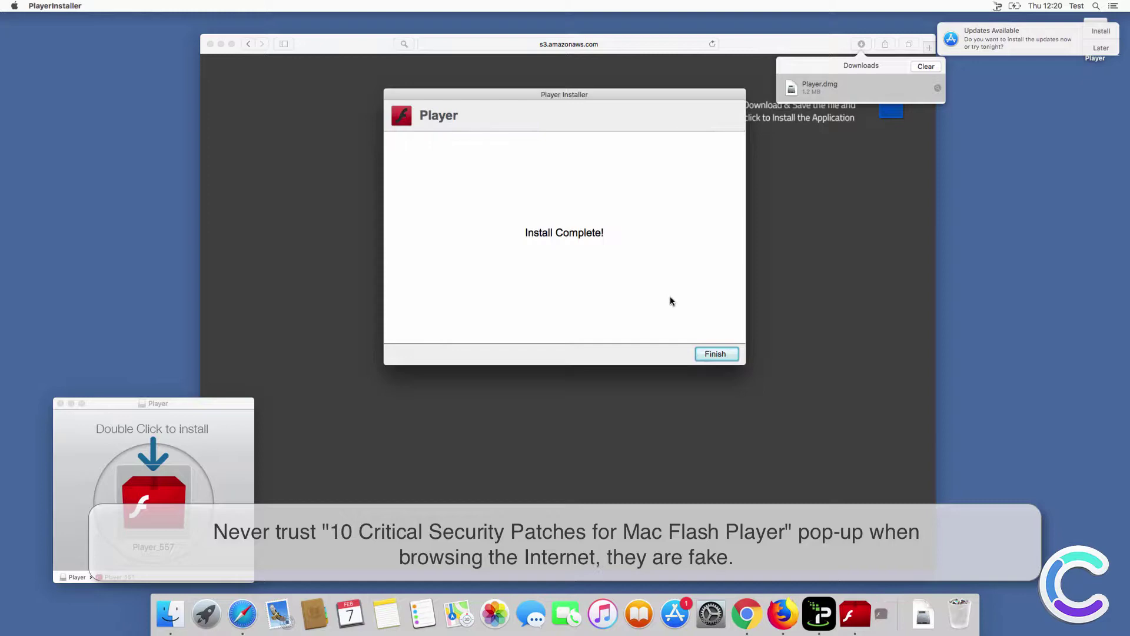
pyautogui.click(714, 353)
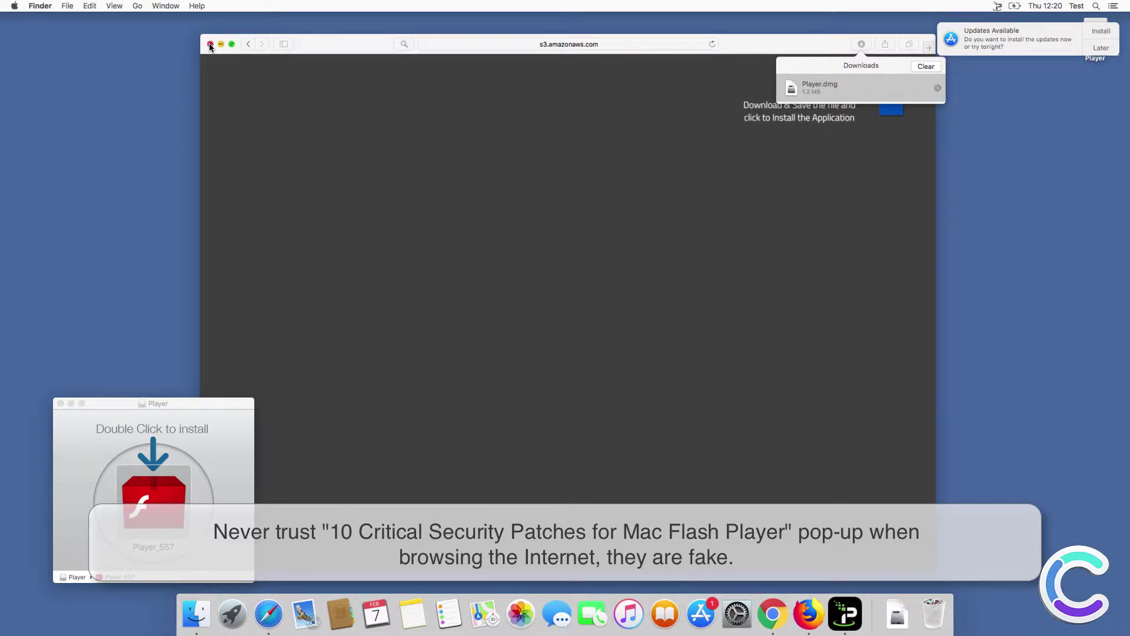
pyautogui.click(210, 46)
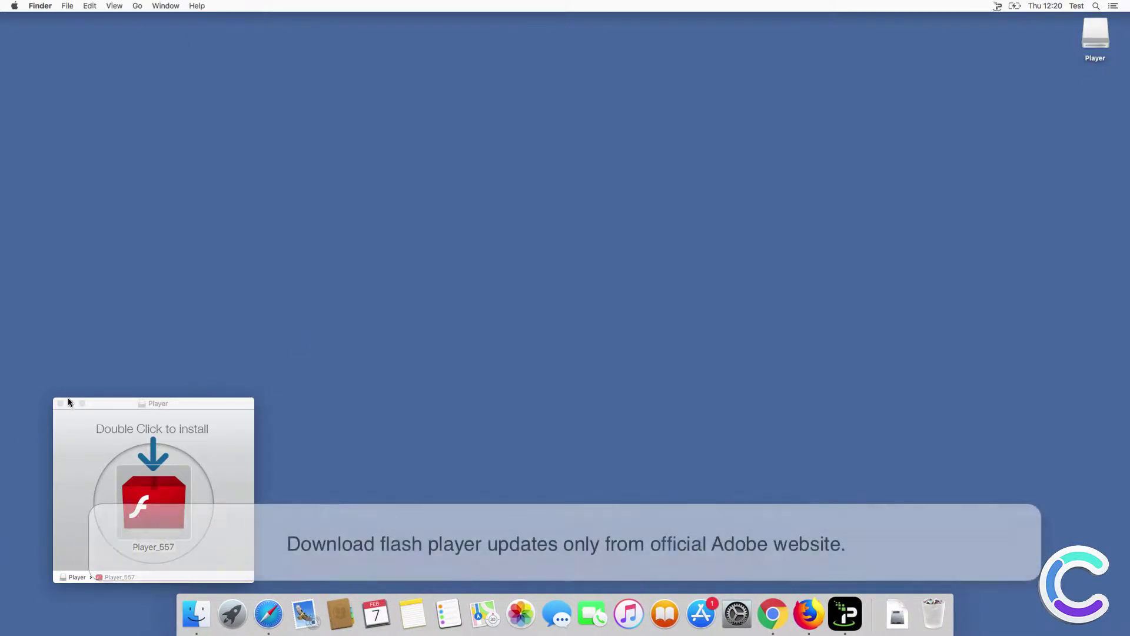
# Close the Player disk window and try a search from Safari's hijacked homepage.
pyautogui.click(60, 403)
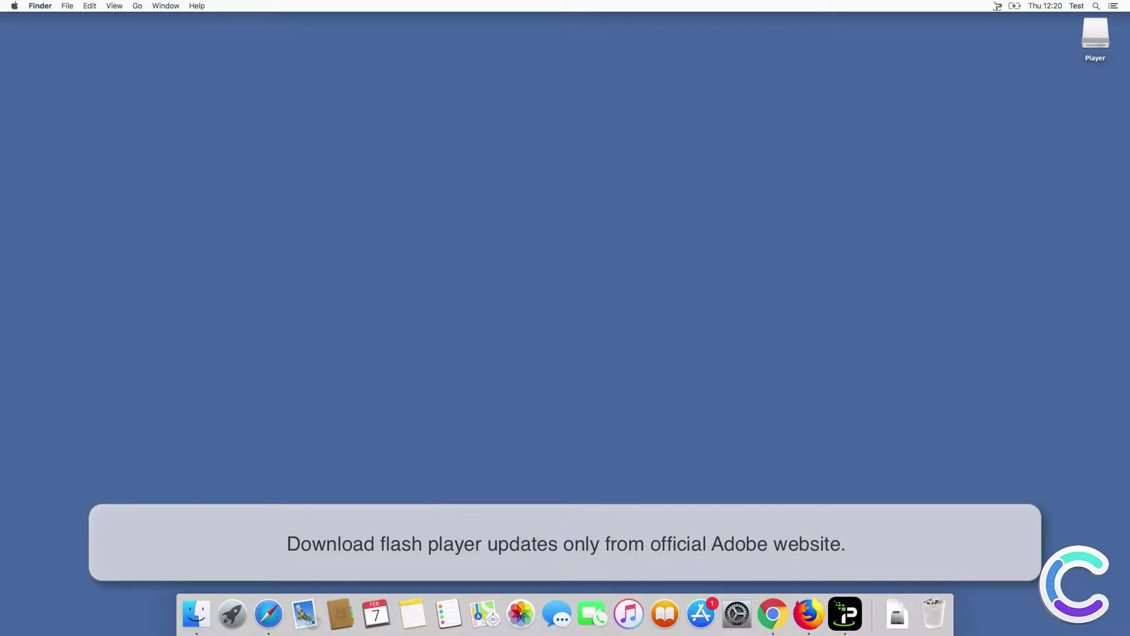
pyautogui.click(274, 619)
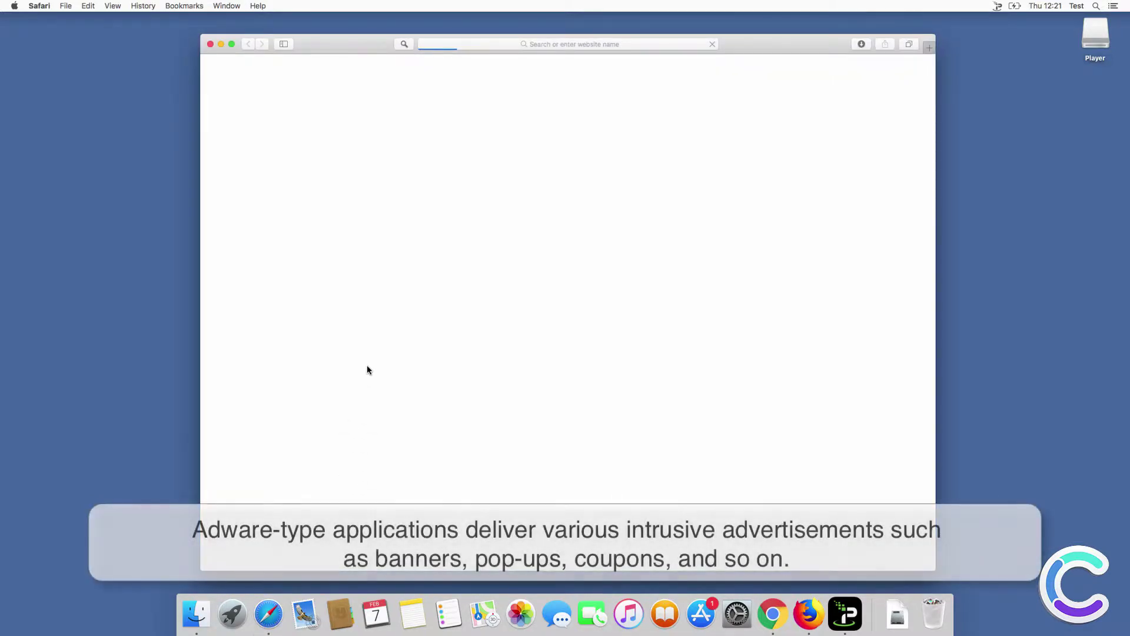
pyautogui.click(460, 264)
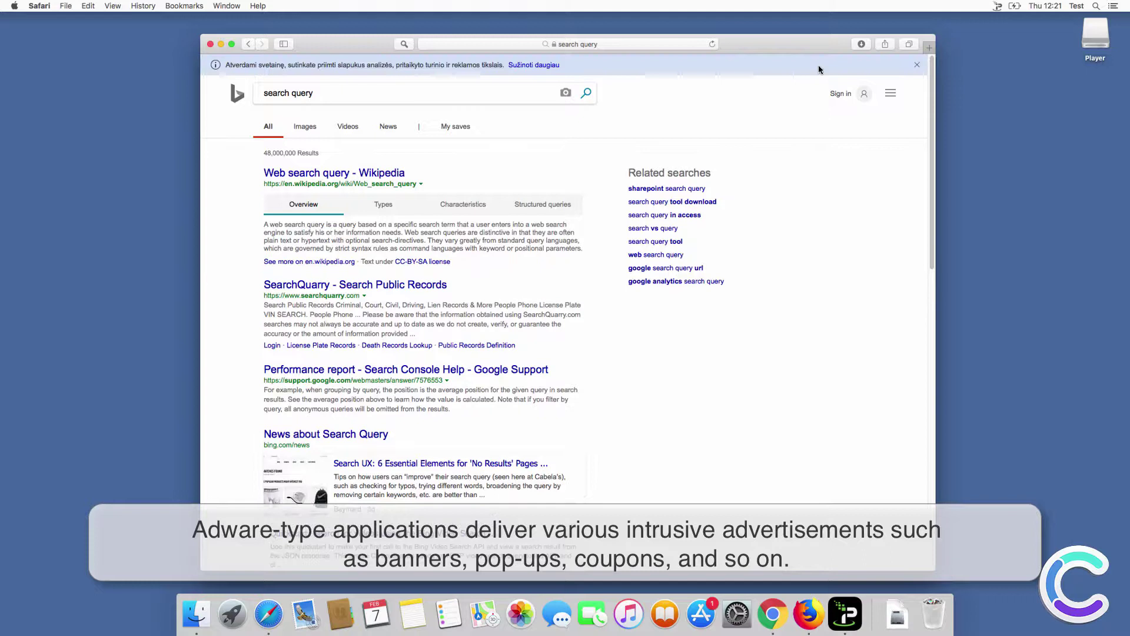
# Search 'search query' from a new tab's address bar, then close Safari.
pyautogui.press('super+t')
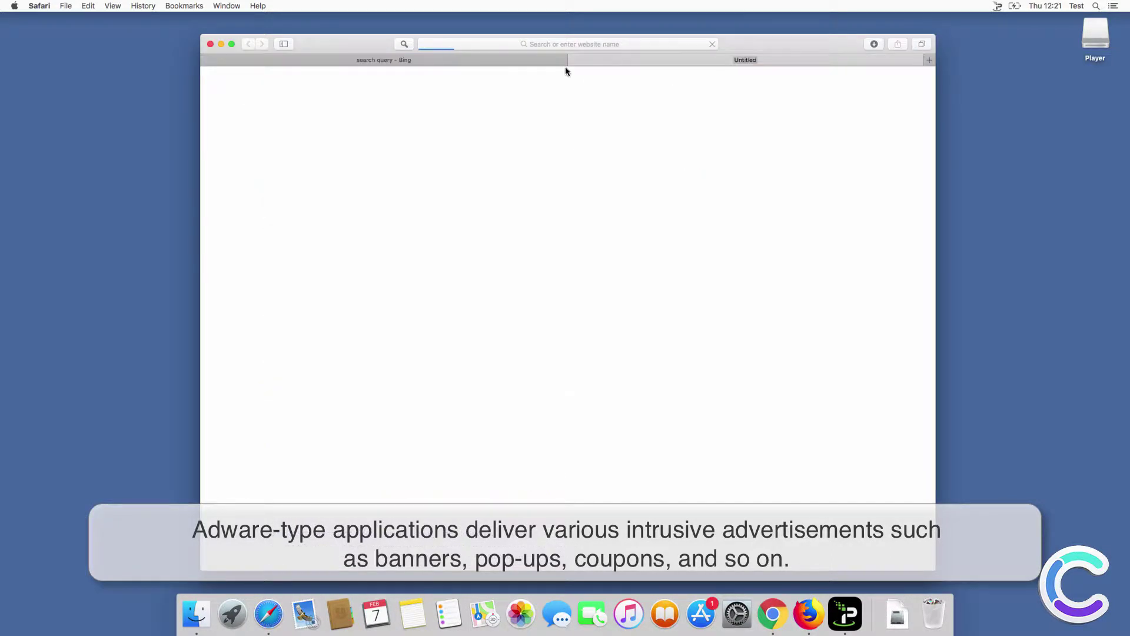
pyautogui.click(562, 40)
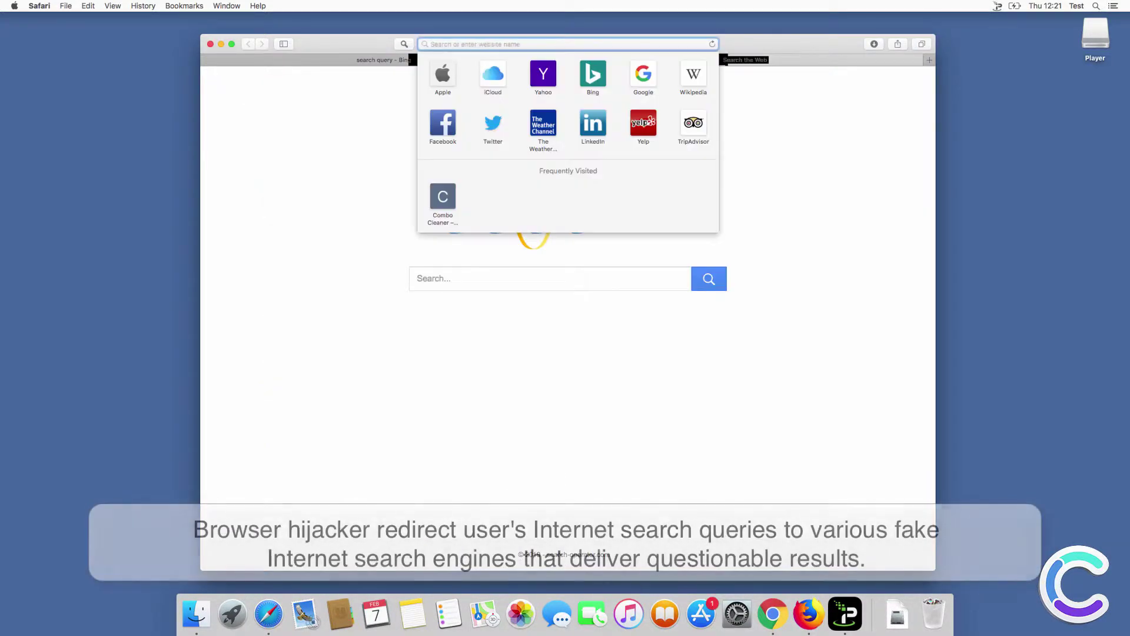
pyautogui.write('search query')
pyautogui.press('Return')
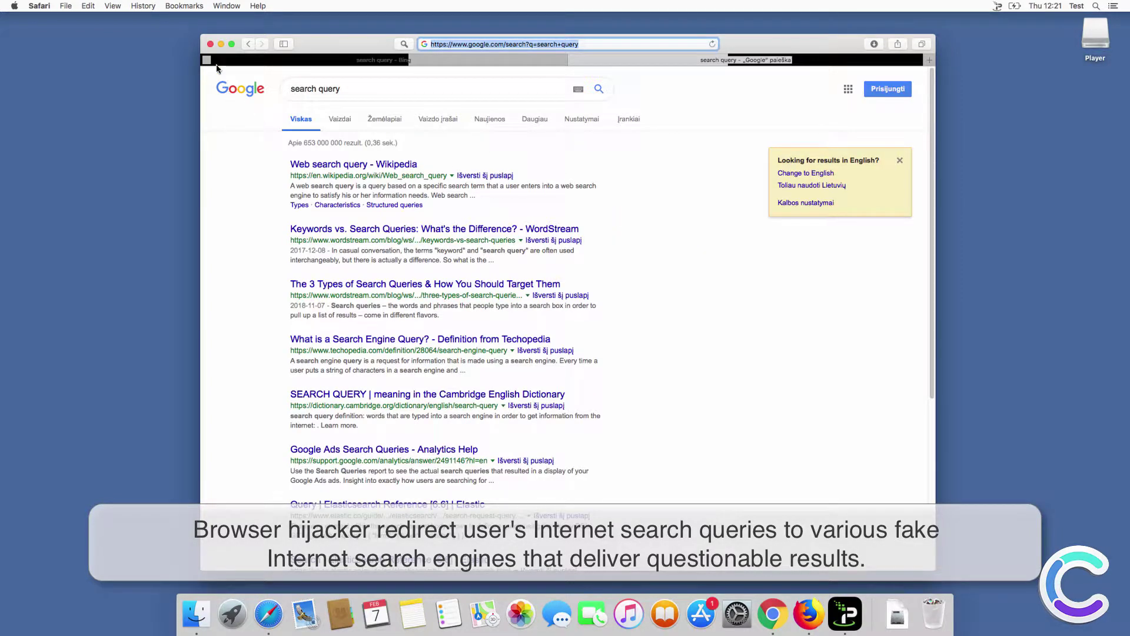
pyautogui.click(209, 44)
# Search 'search query' in Chrome, landing on Bing, then close Chrome.
pyautogui.click(394, 345)
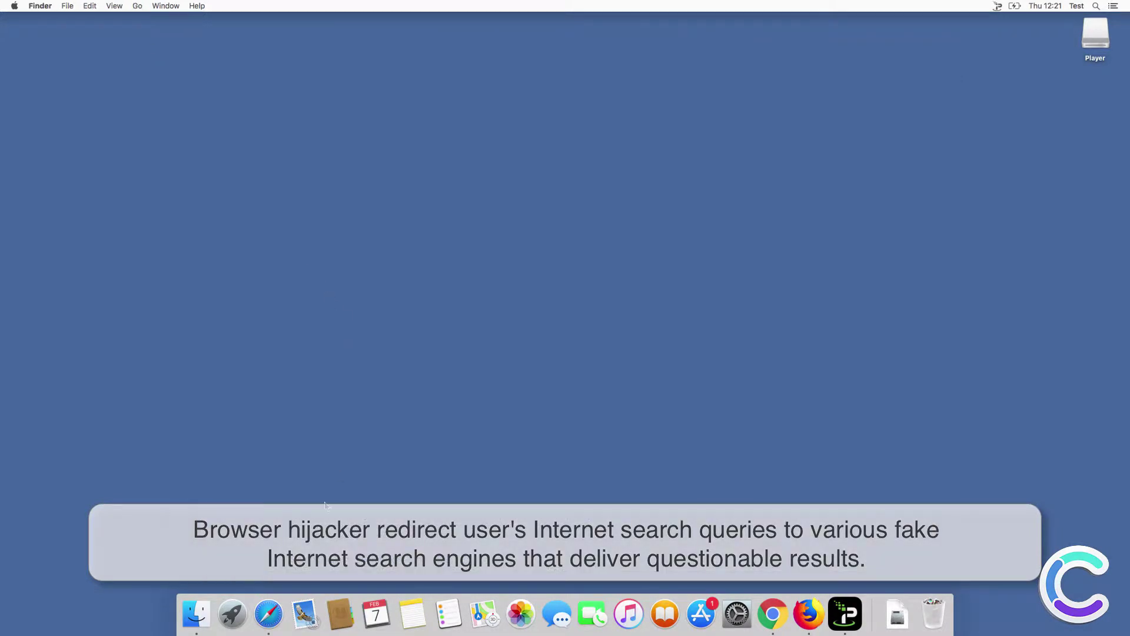
pyautogui.click(772, 614)
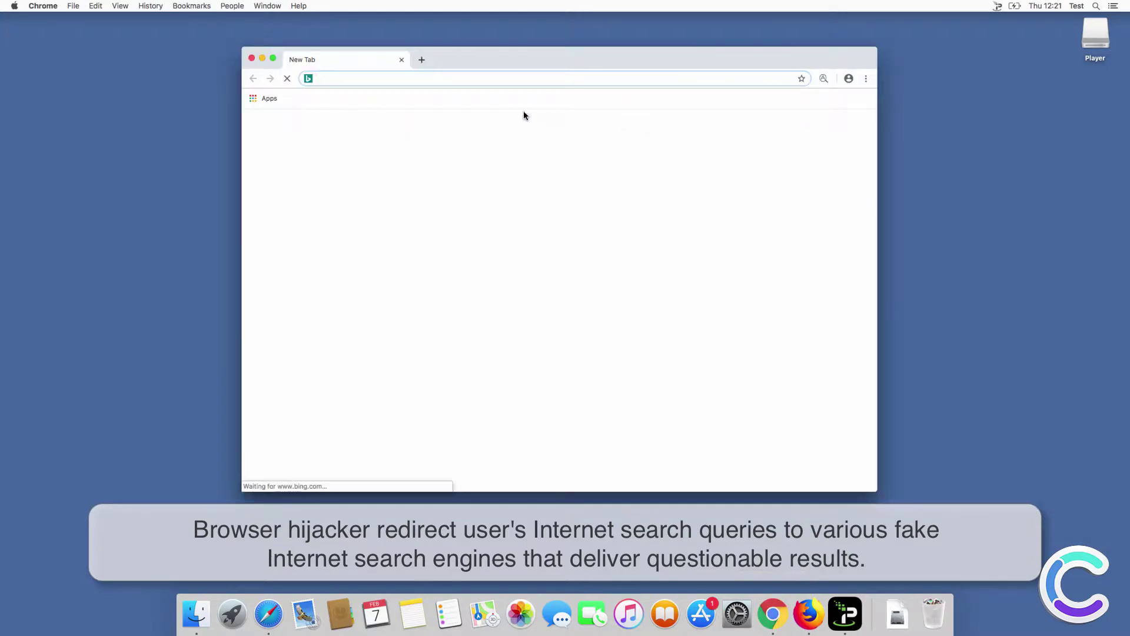
pyautogui.write('sear')
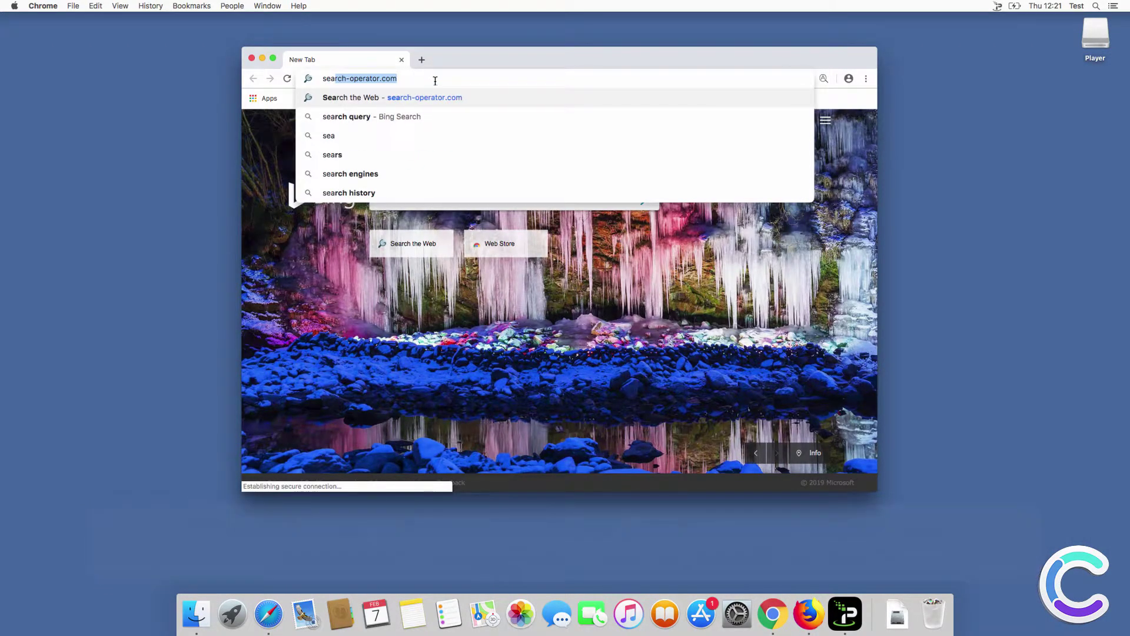
pyautogui.write('ch query')
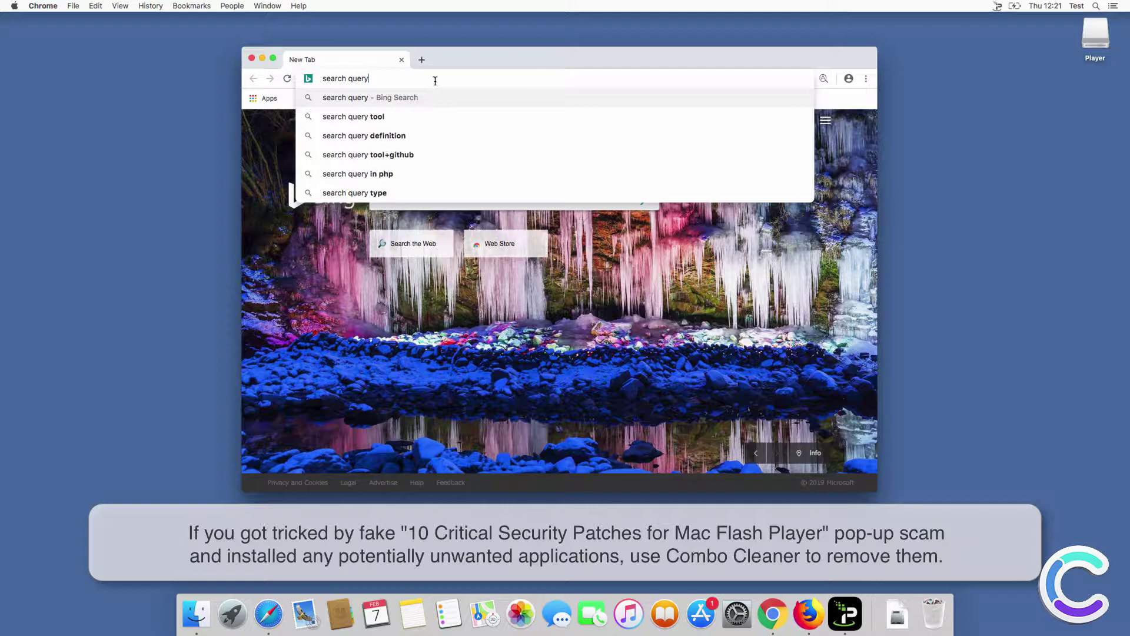
pyautogui.press('Return')
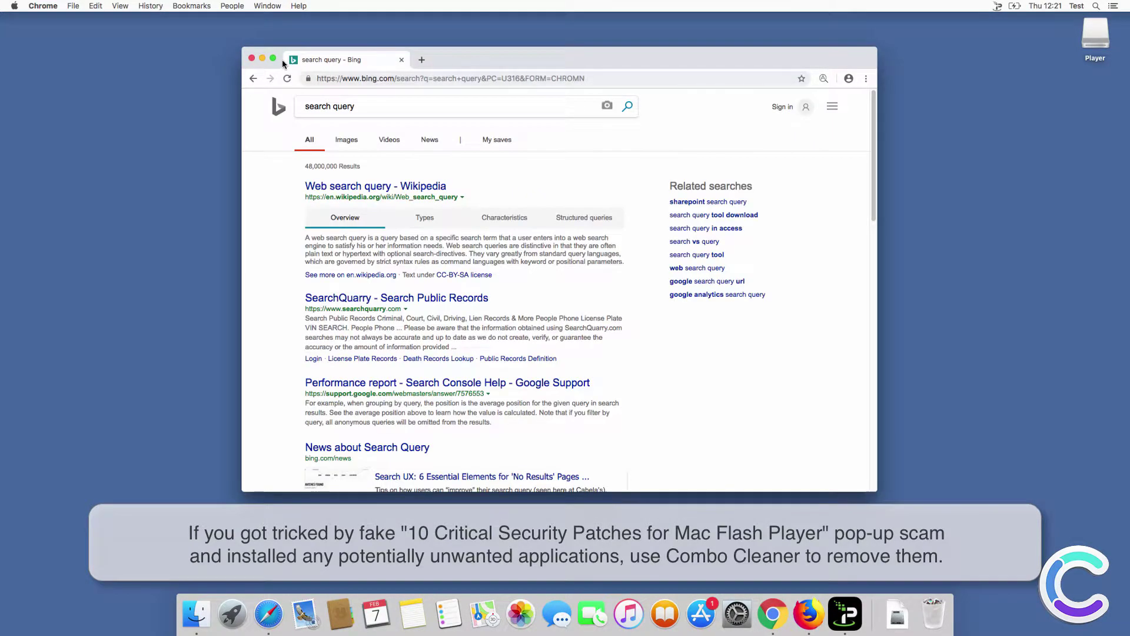
pyautogui.click(251, 58)
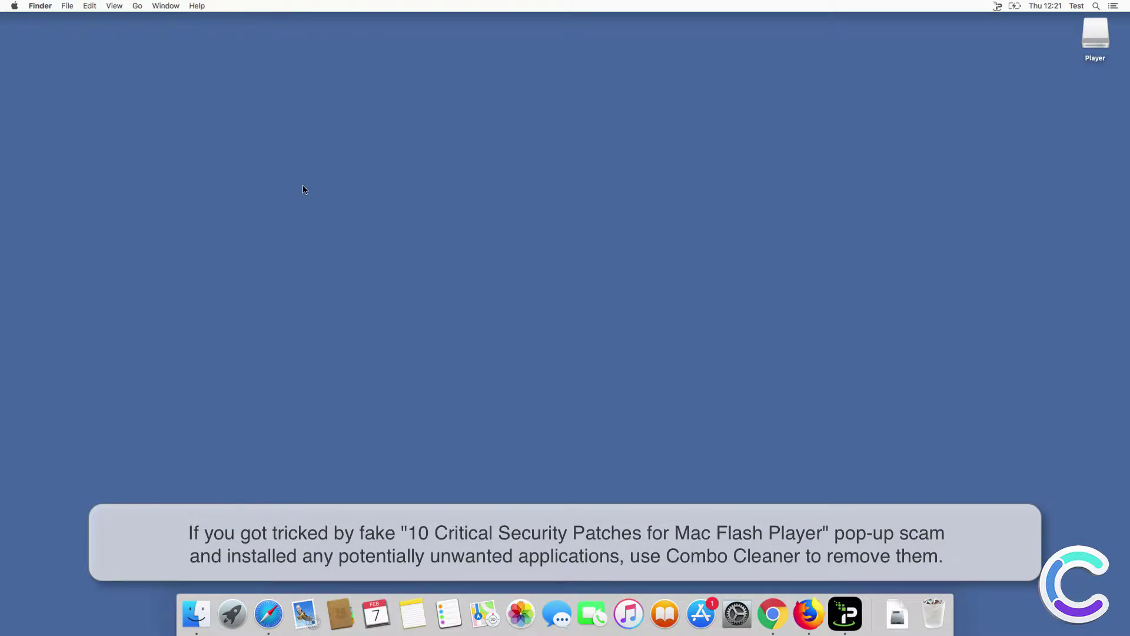
pyautogui.click(279, 608)
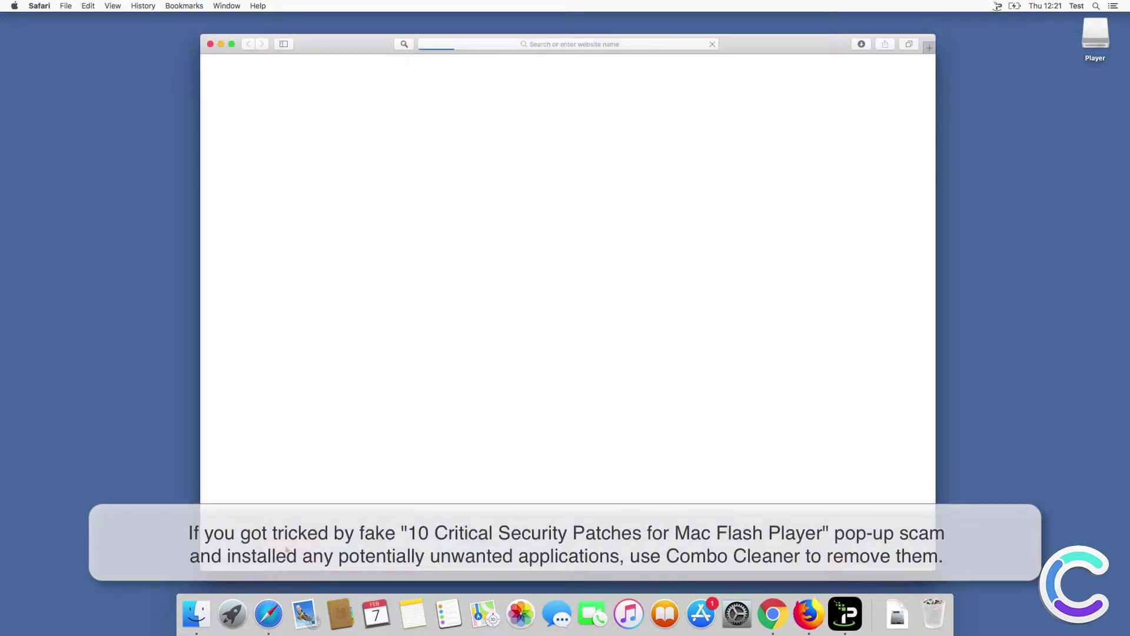
pyautogui.click(568, 51)
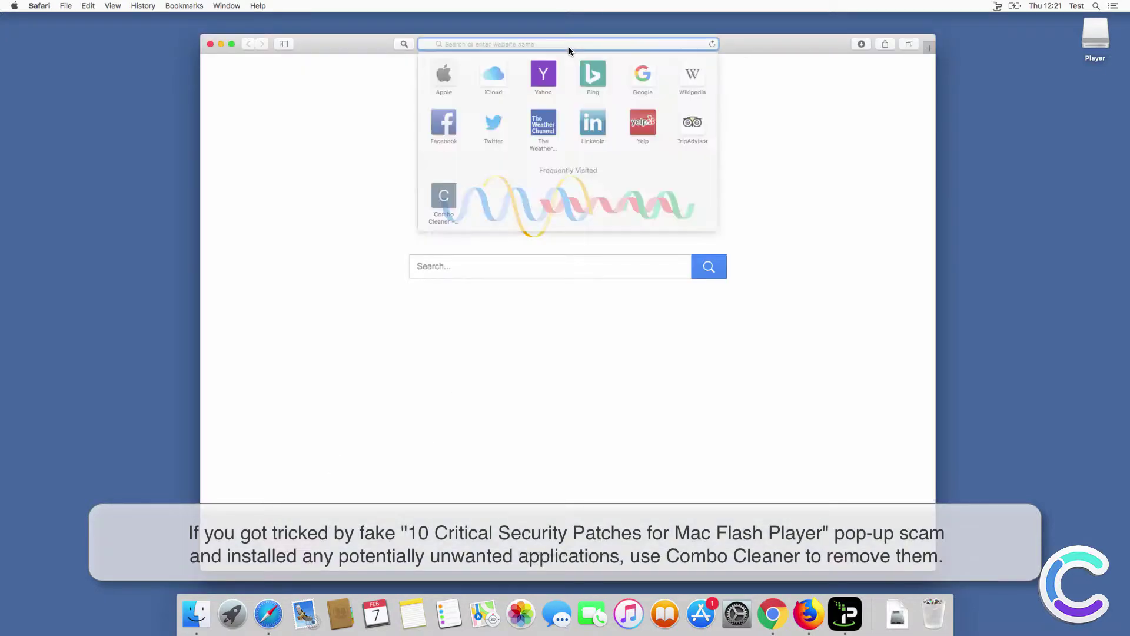
pyautogui.write('www.combo')
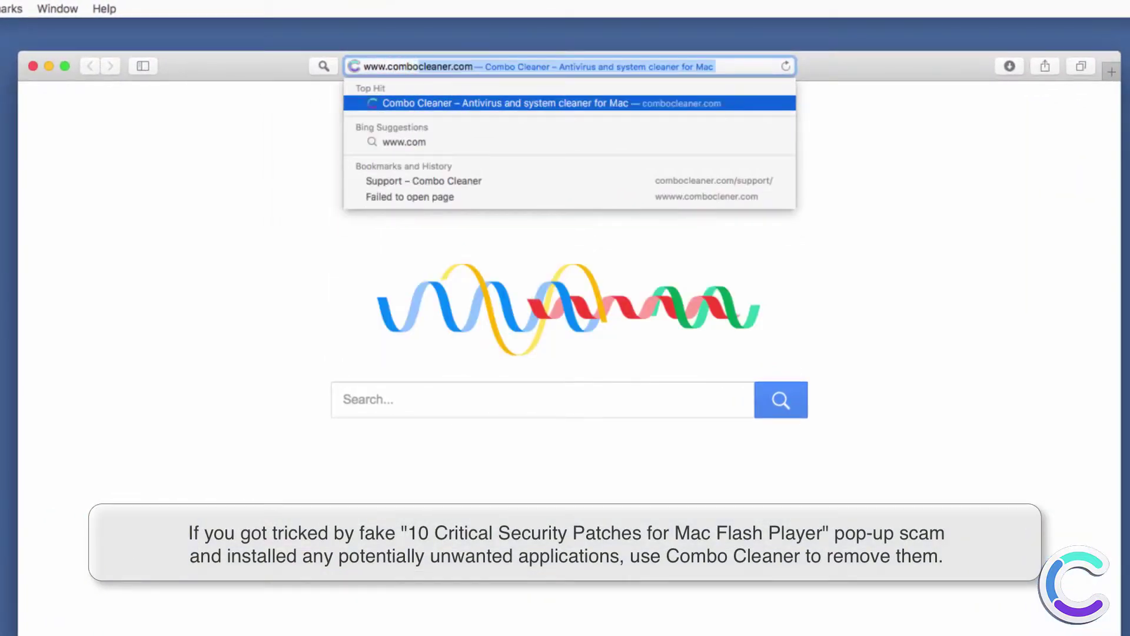
pyautogui.write('cleaner.com')
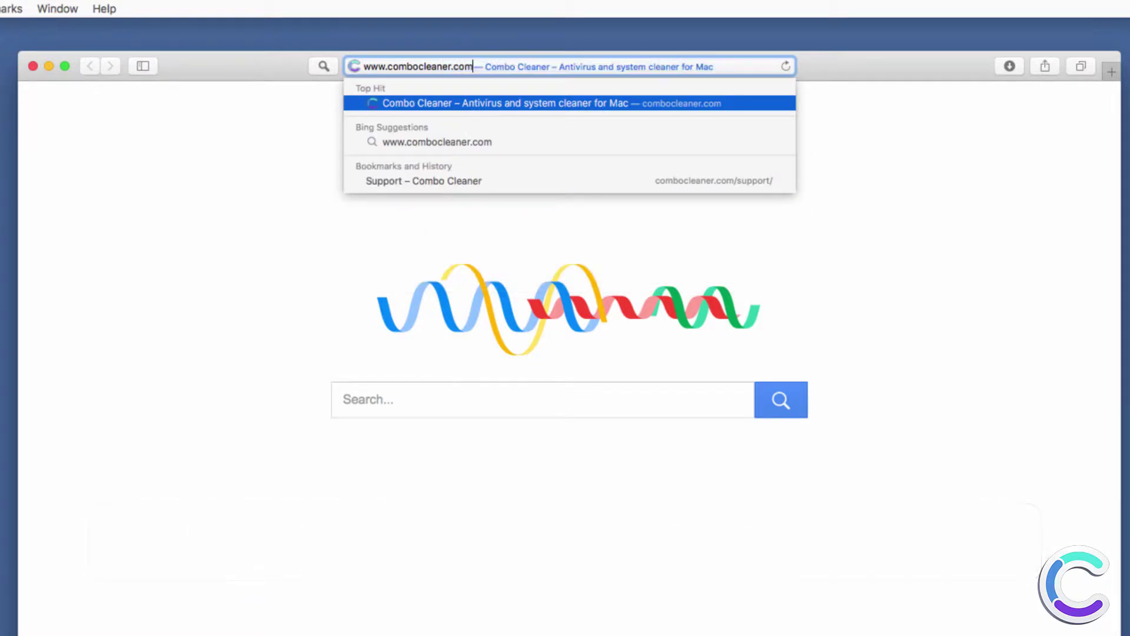
pyautogui.press('Return')
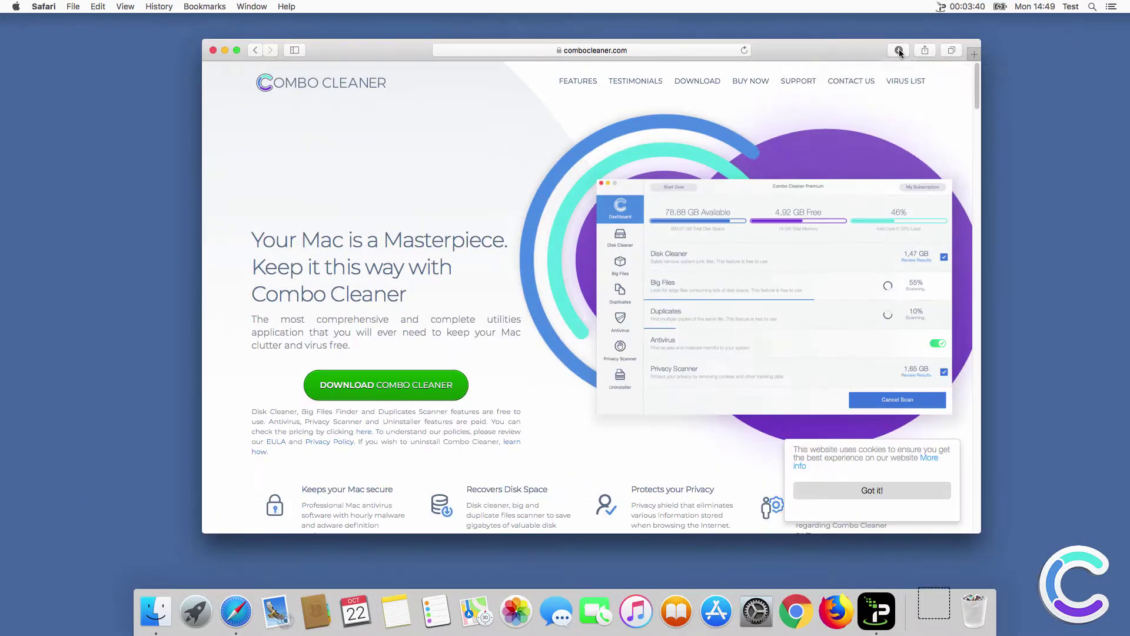
# Reveal the downloaded combocleaner.dmg in Finder and drag Combo Cleaner into Applications.
pyautogui.click(899, 50)
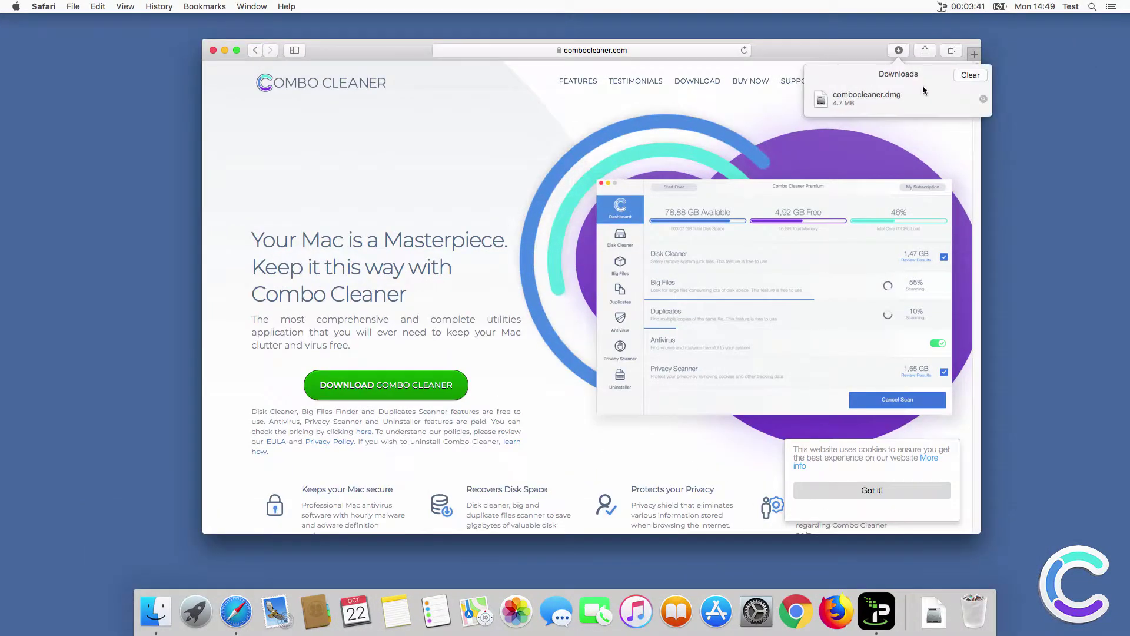
pyautogui.click(983, 99)
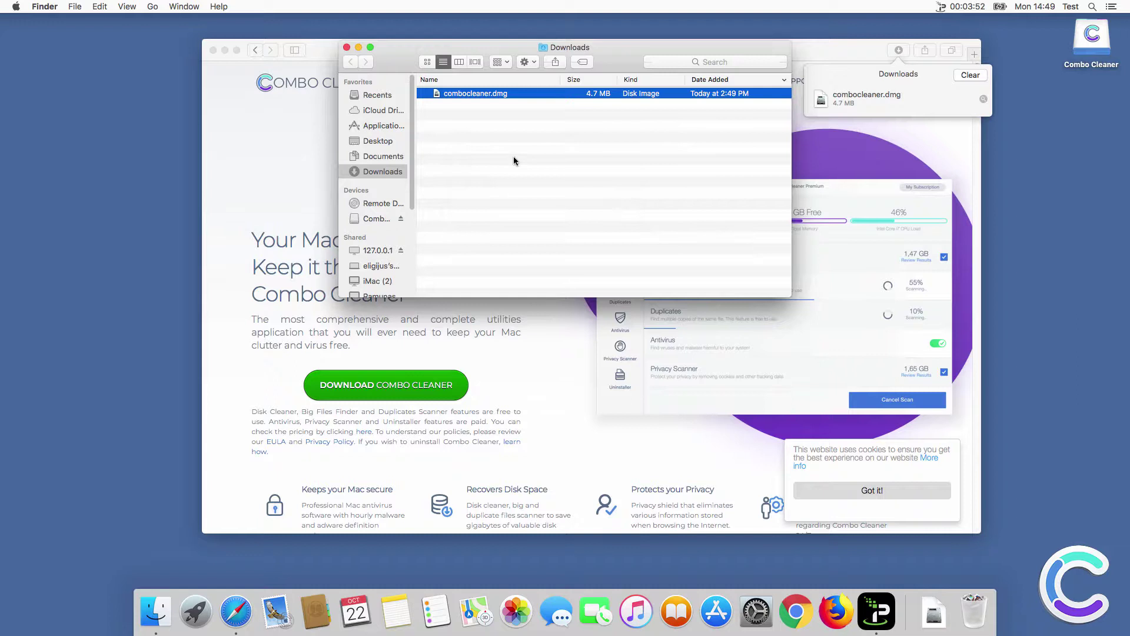
pyautogui.moveTo(656, 222); pyautogui.dragTo(828, 224)
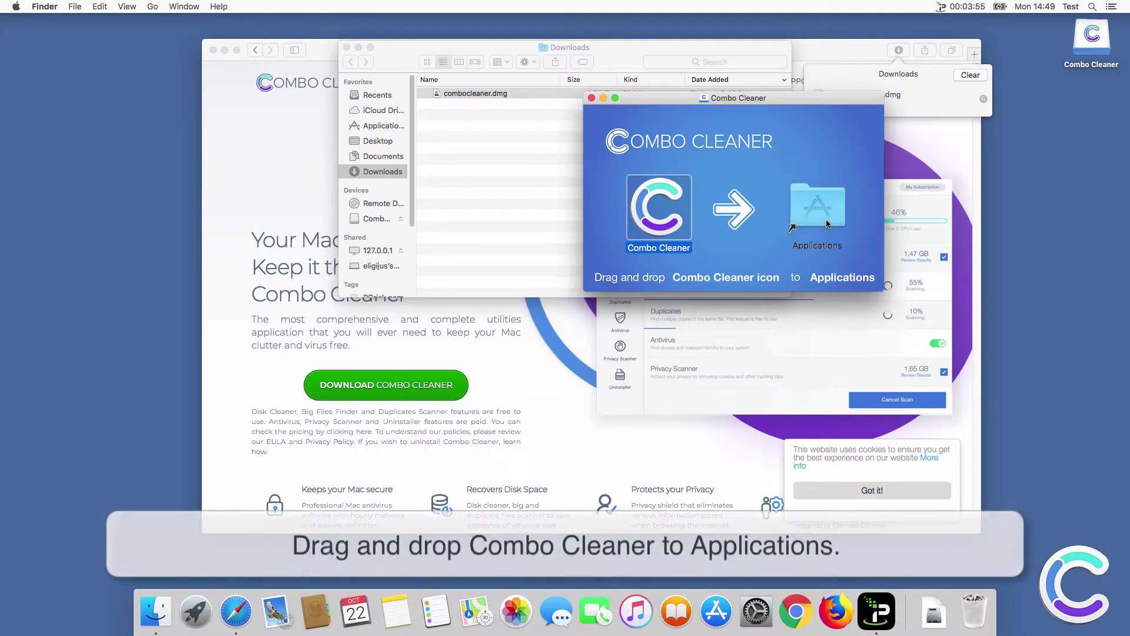
# Close the Combo Cleaner installer, Downloads folder and Safari windows.
pyautogui.click(592, 99)
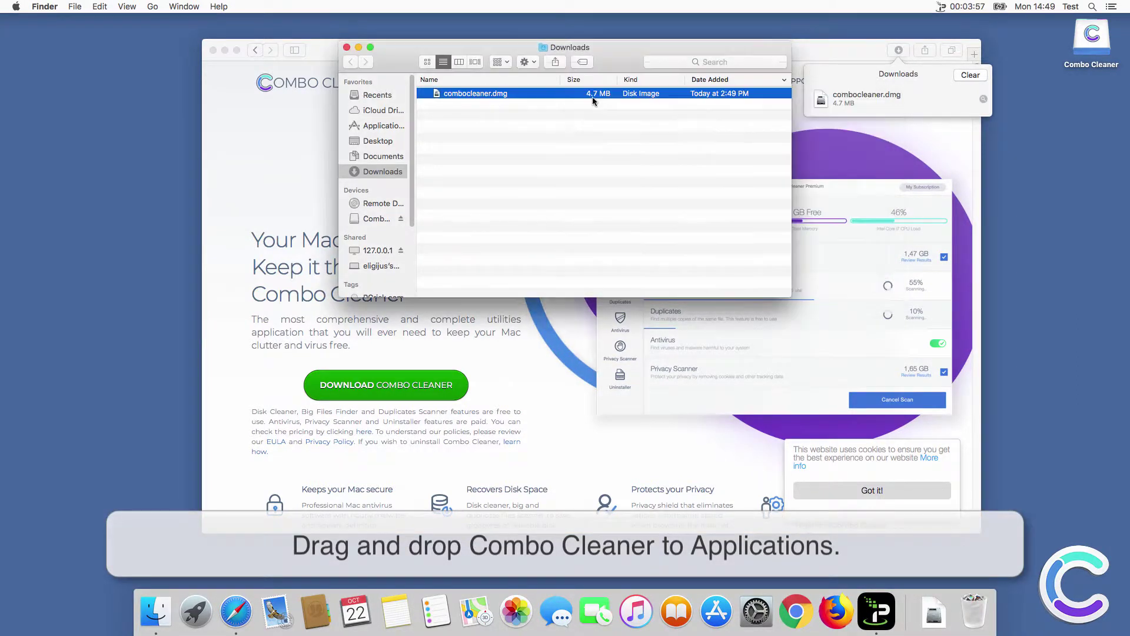
pyautogui.click(347, 48)
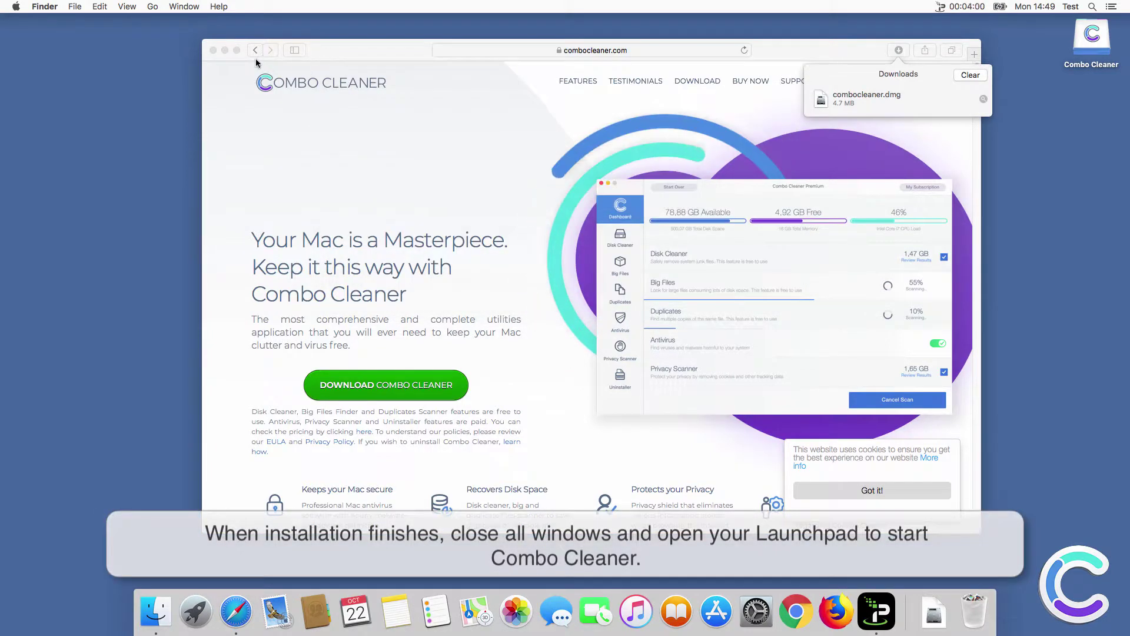
pyautogui.click(213, 50)
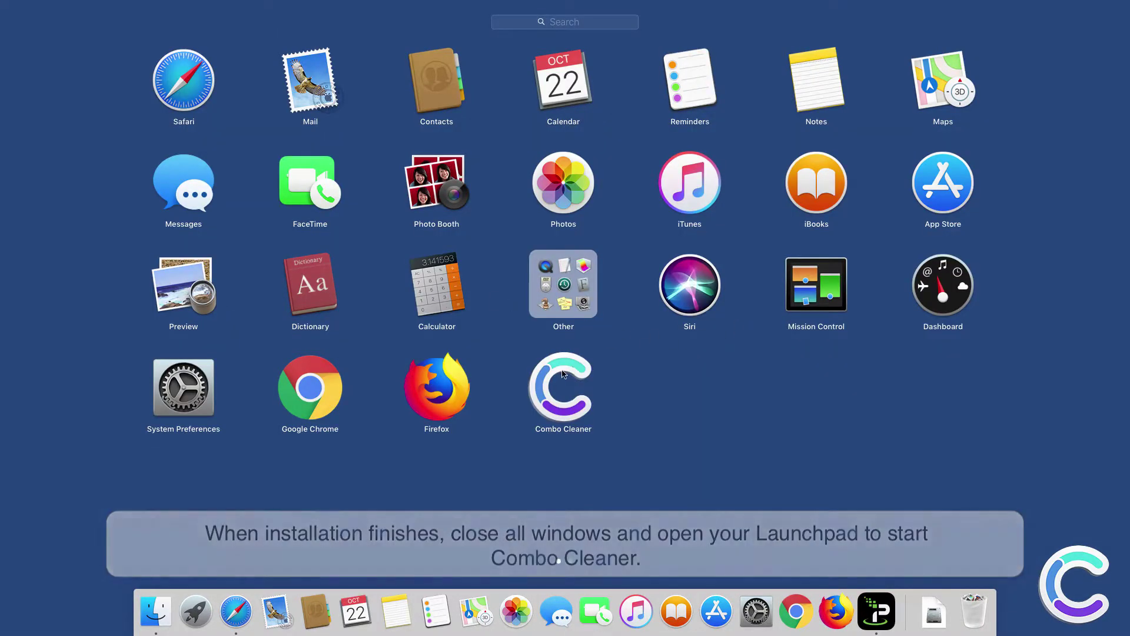
# Launch Combo Cleaner from Launchpad, approve opening it, and accept the licence agreement.
pyautogui.click(563, 377)
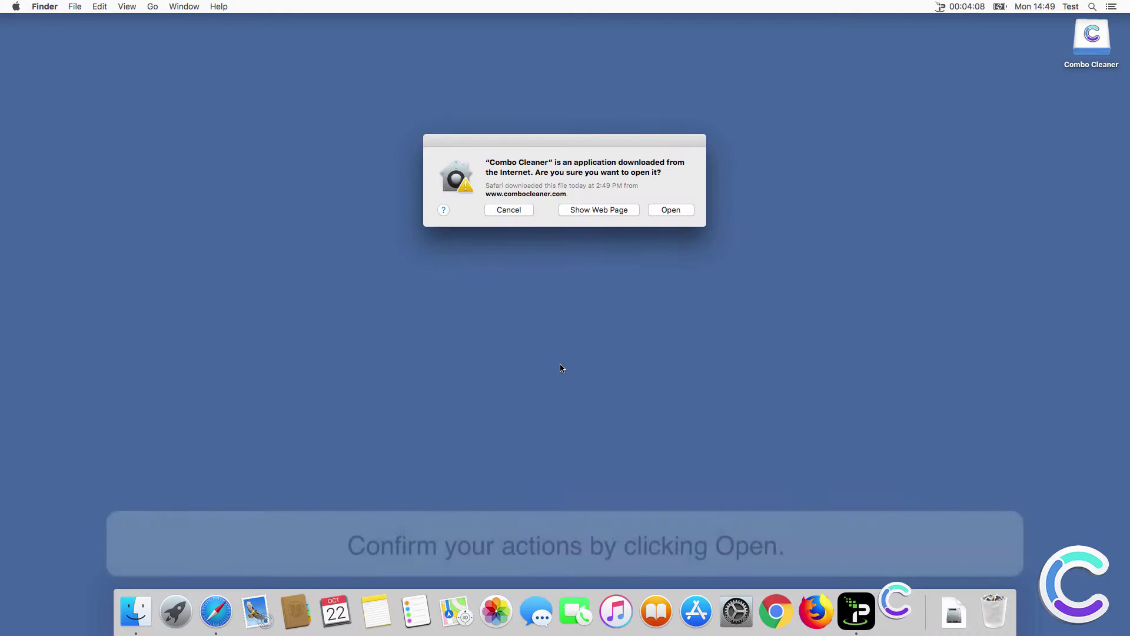
pyautogui.click(671, 213)
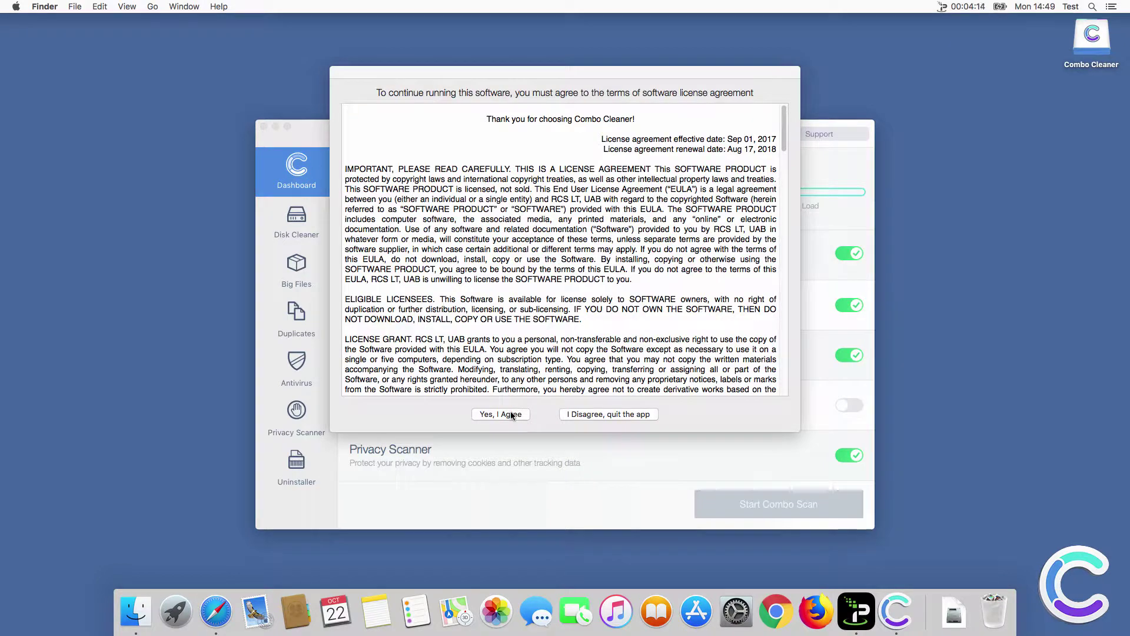
pyautogui.click(510, 414)
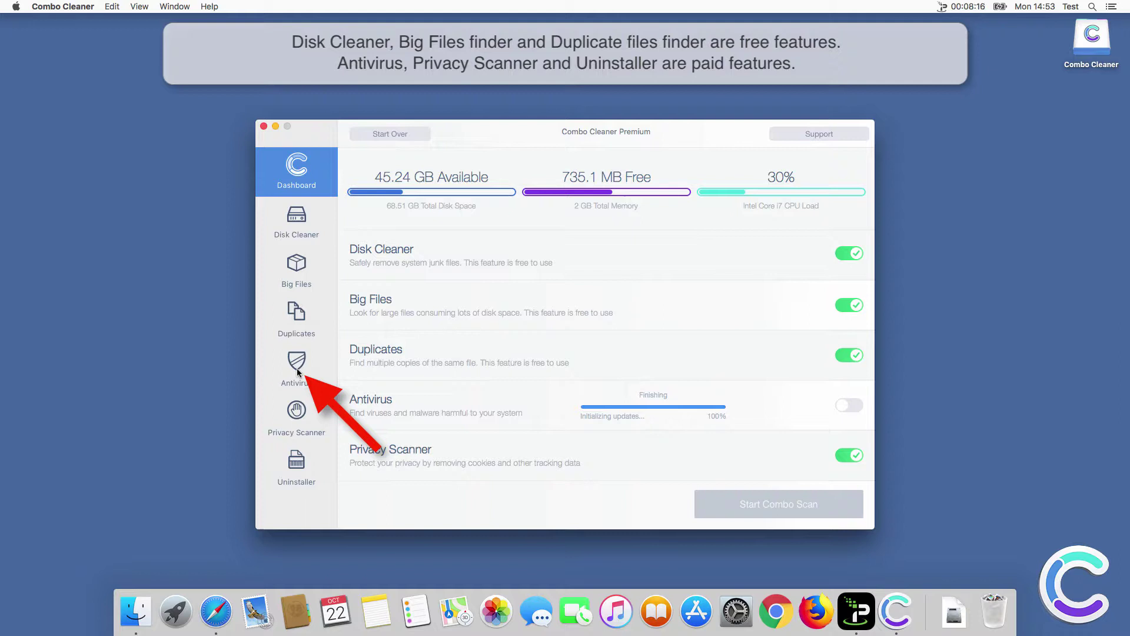
# Run a Full Scan from the Antivirus section, which finds 11 infected items.
pyautogui.click(297, 368)
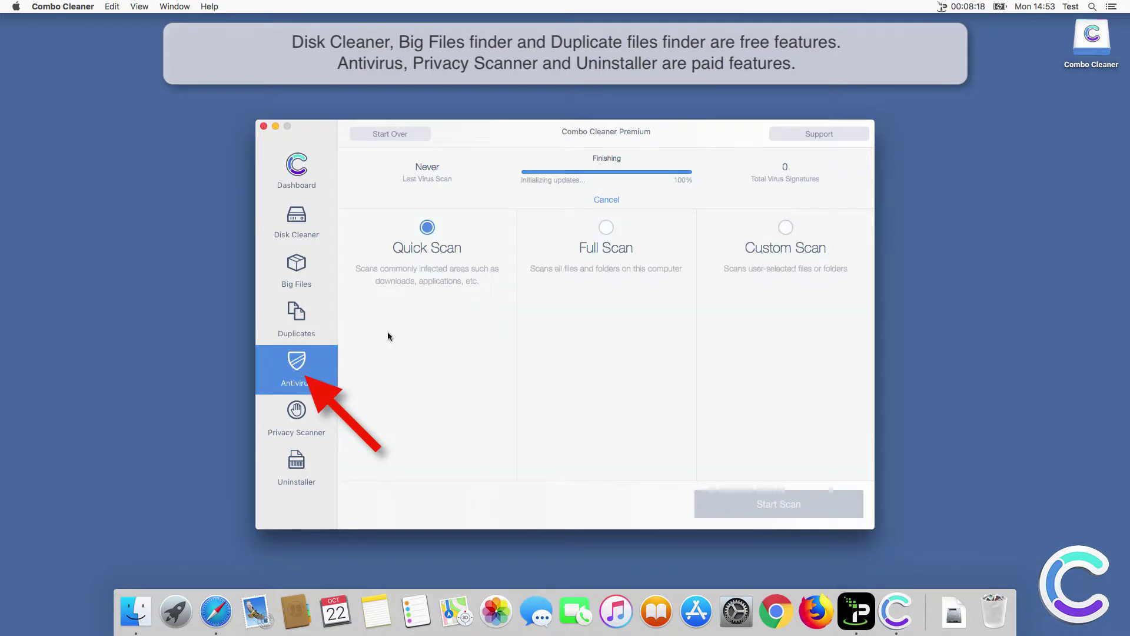
pyautogui.click(605, 228)
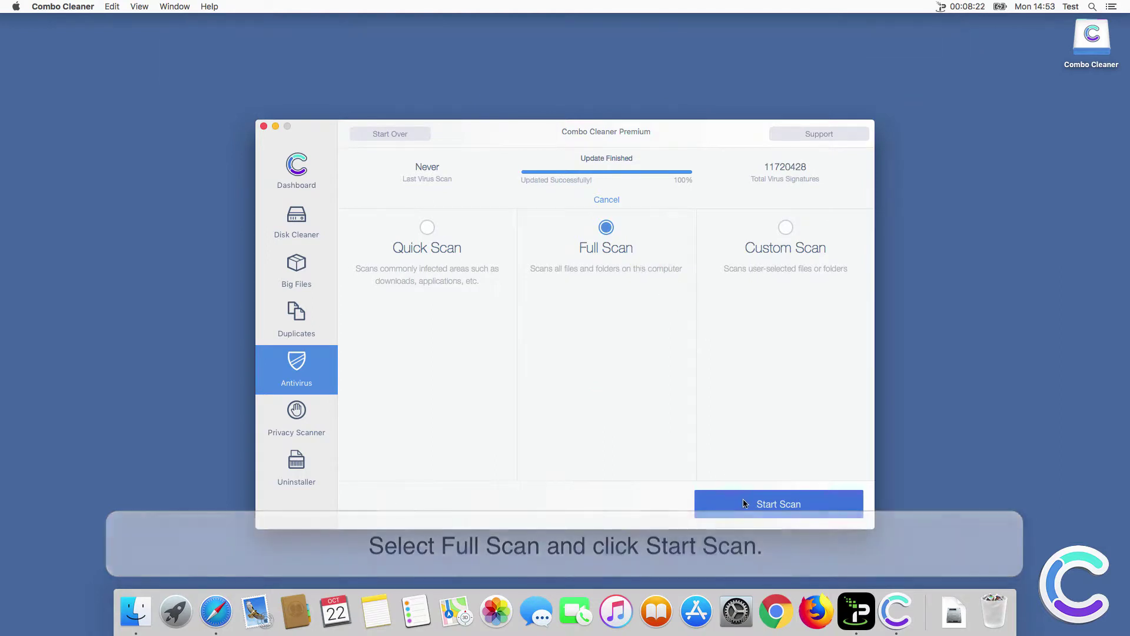
pyautogui.click(744, 502)
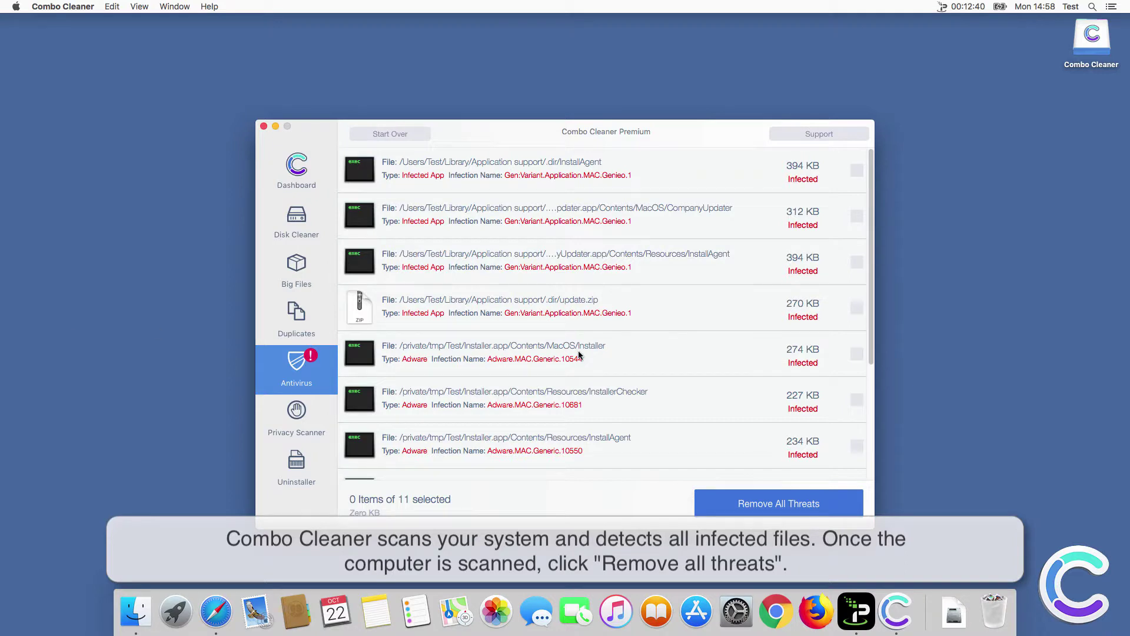
# Remove all 11 detected threats and restart the Mac immediately.
pyautogui.click(784, 505)
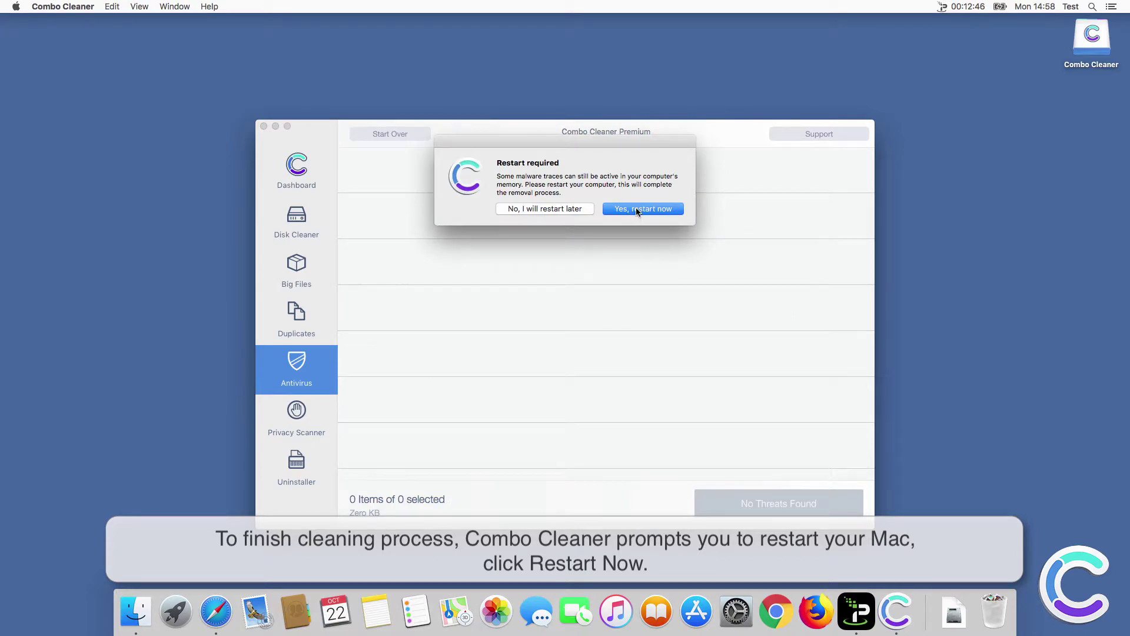
pyautogui.click(637, 210)
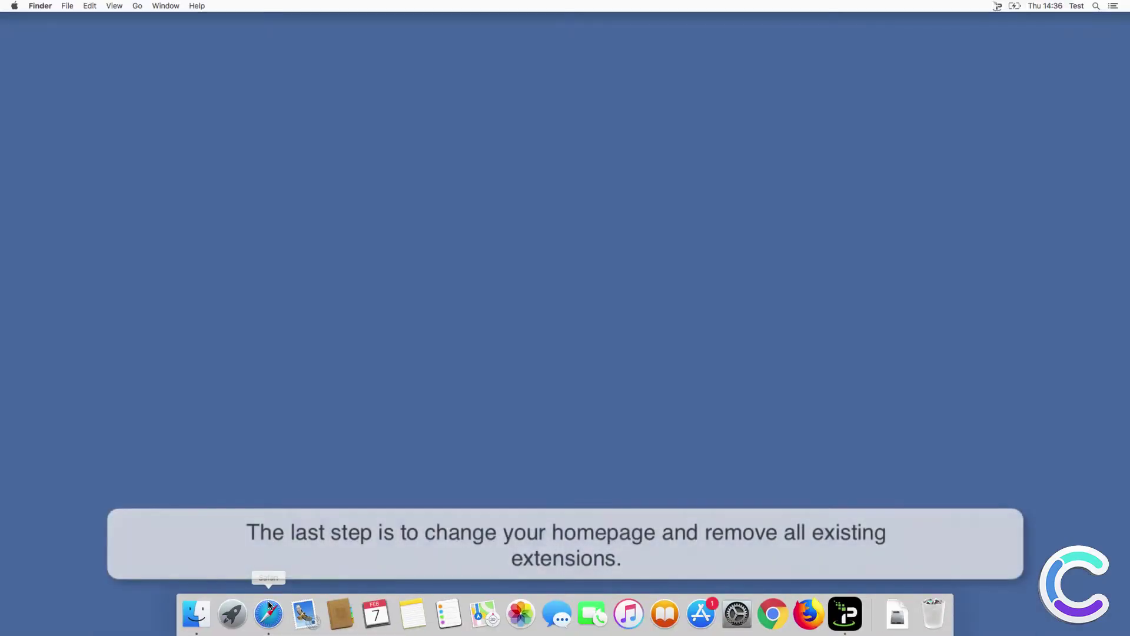
# Open Safari's Preferences and uninstall the AnySearch extension.
pyautogui.click(269, 612)
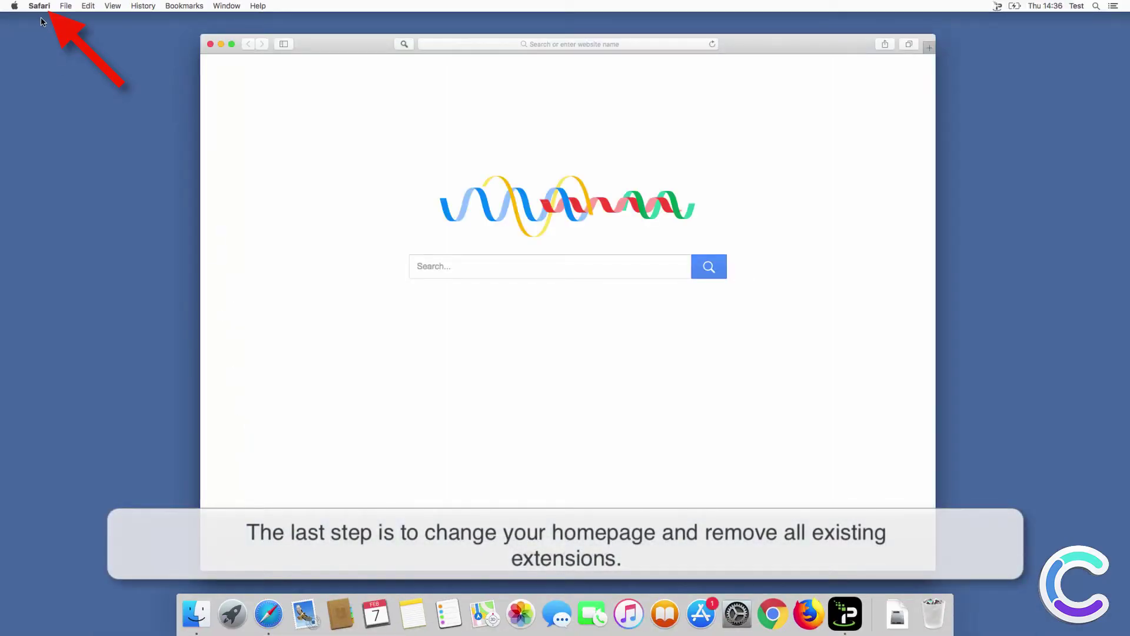
pyautogui.click(42, 7)
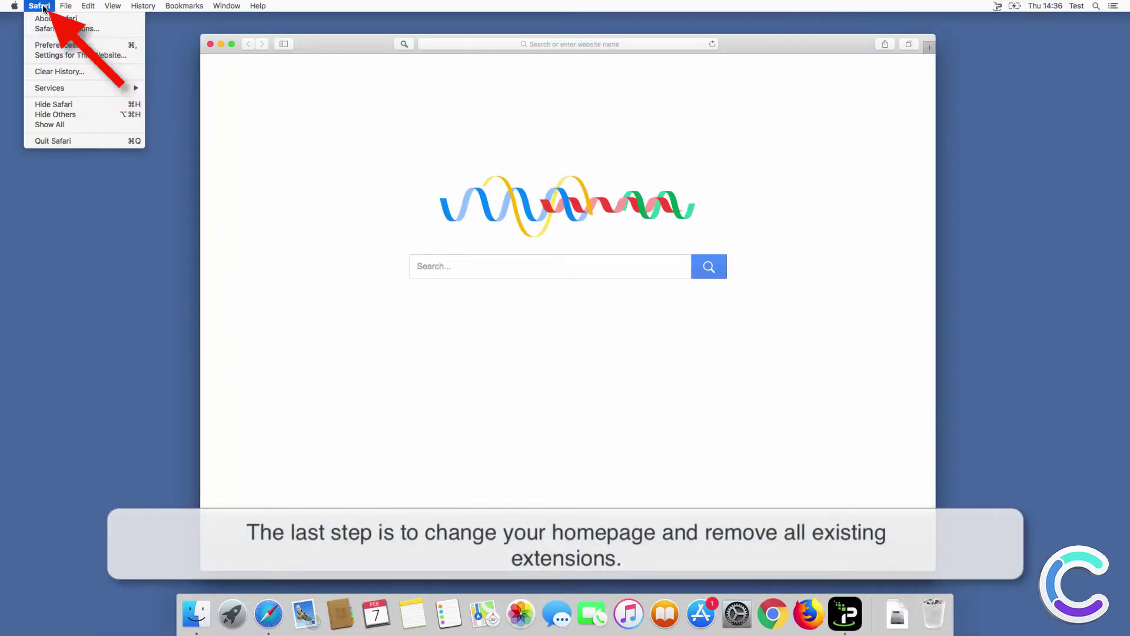
pyautogui.click(58, 45)
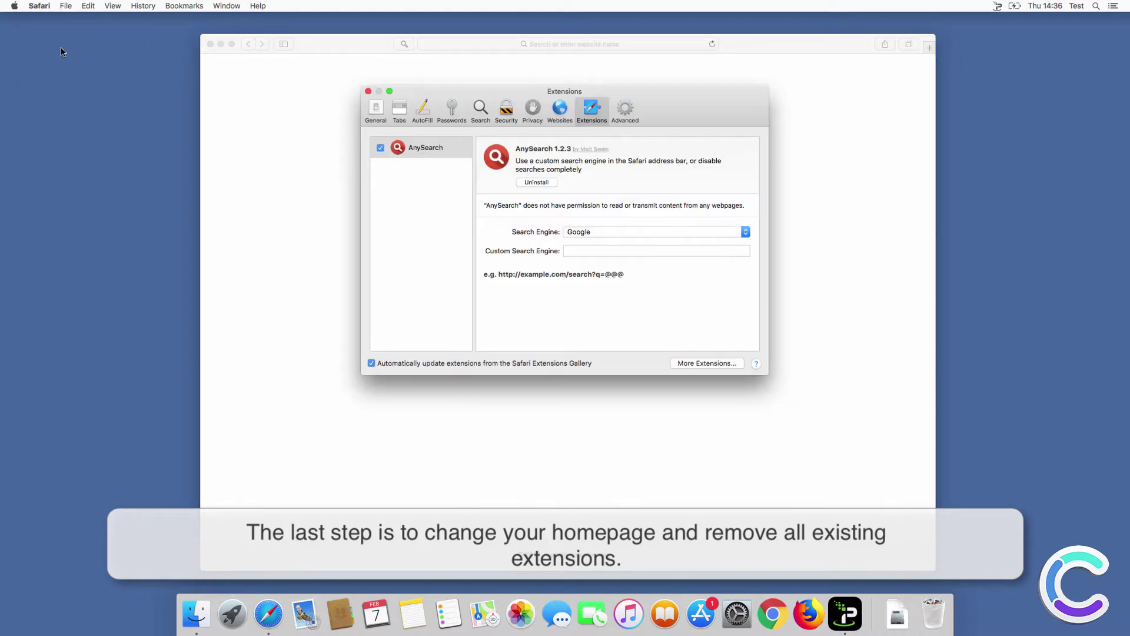
pyautogui.click(535, 183)
pyautogui.click(637, 182)
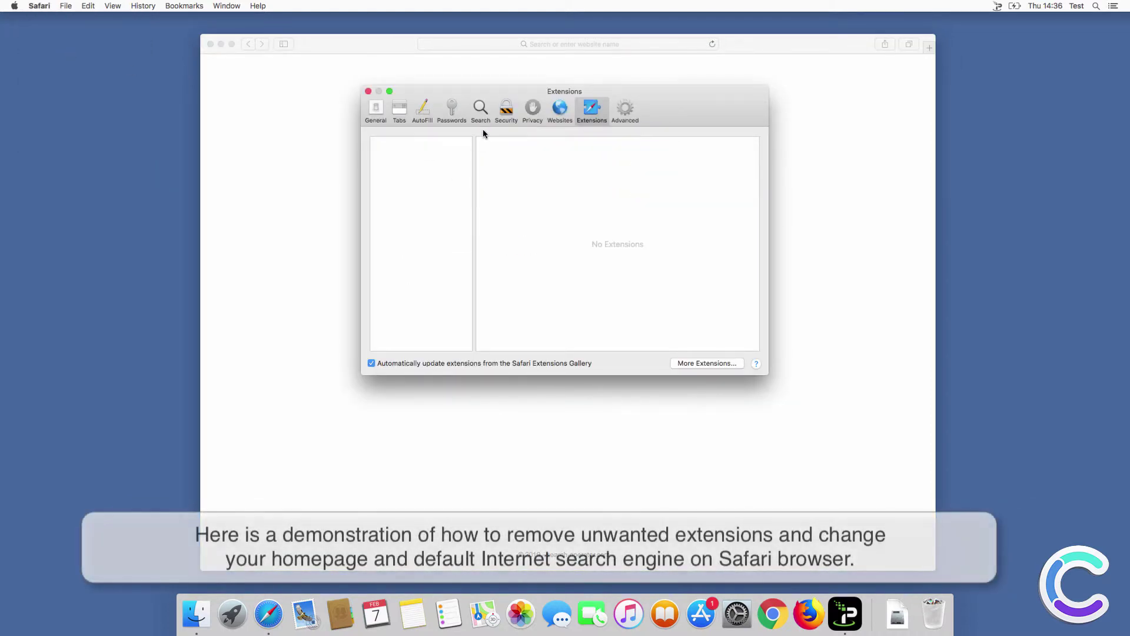
pyautogui.click(481, 112)
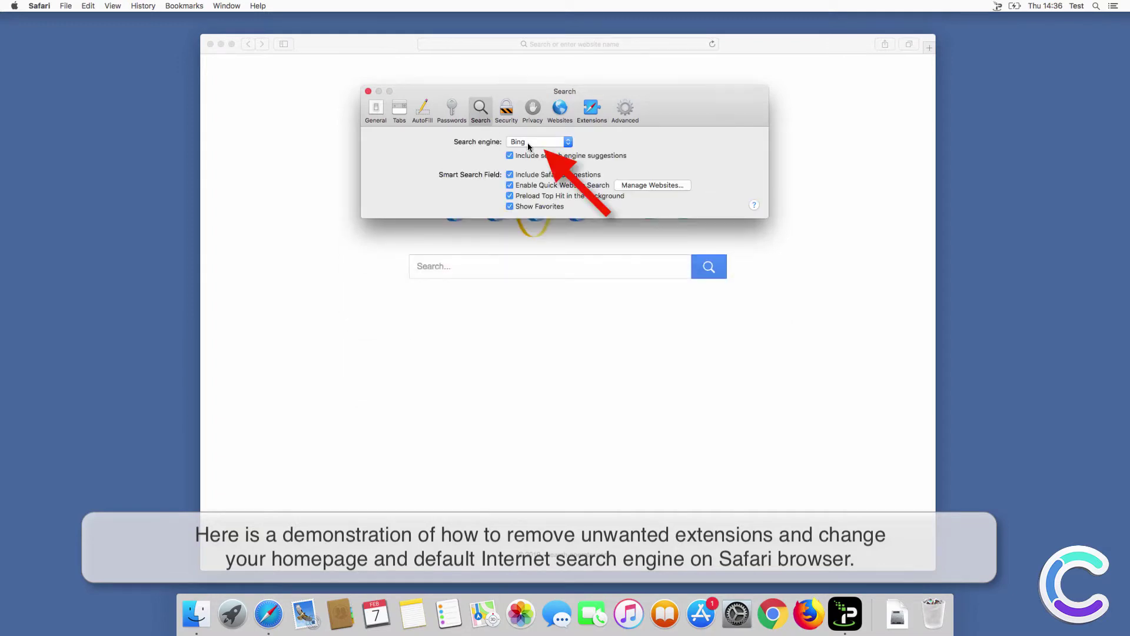
pyautogui.click(528, 145)
pyautogui.click(528, 124)
pyautogui.click(381, 113)
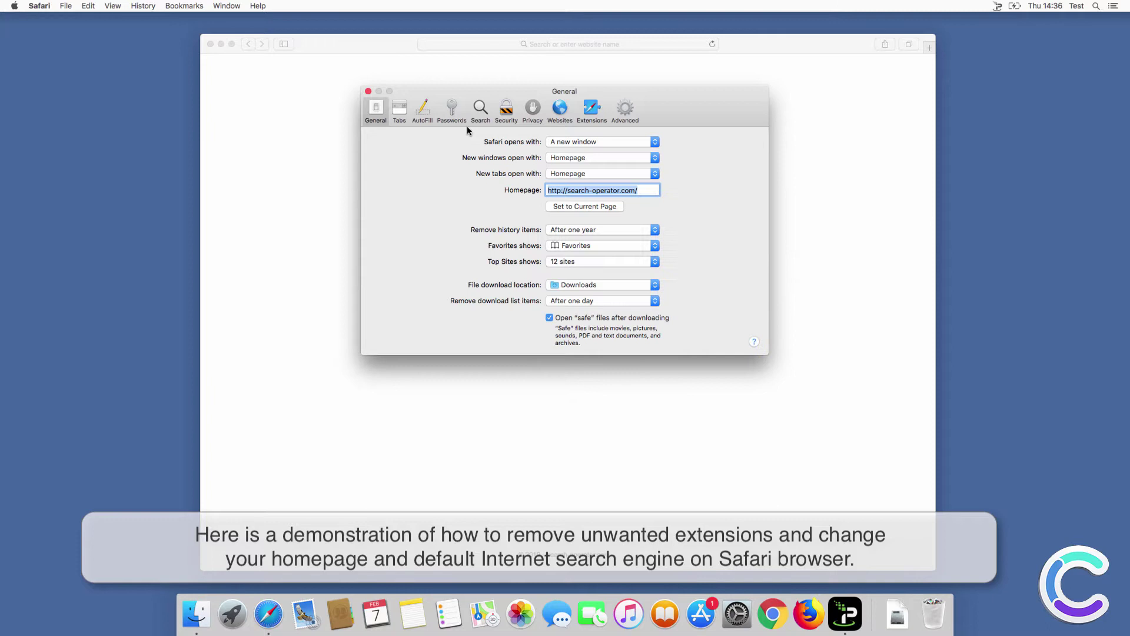
pyautogui.write('www.goo')
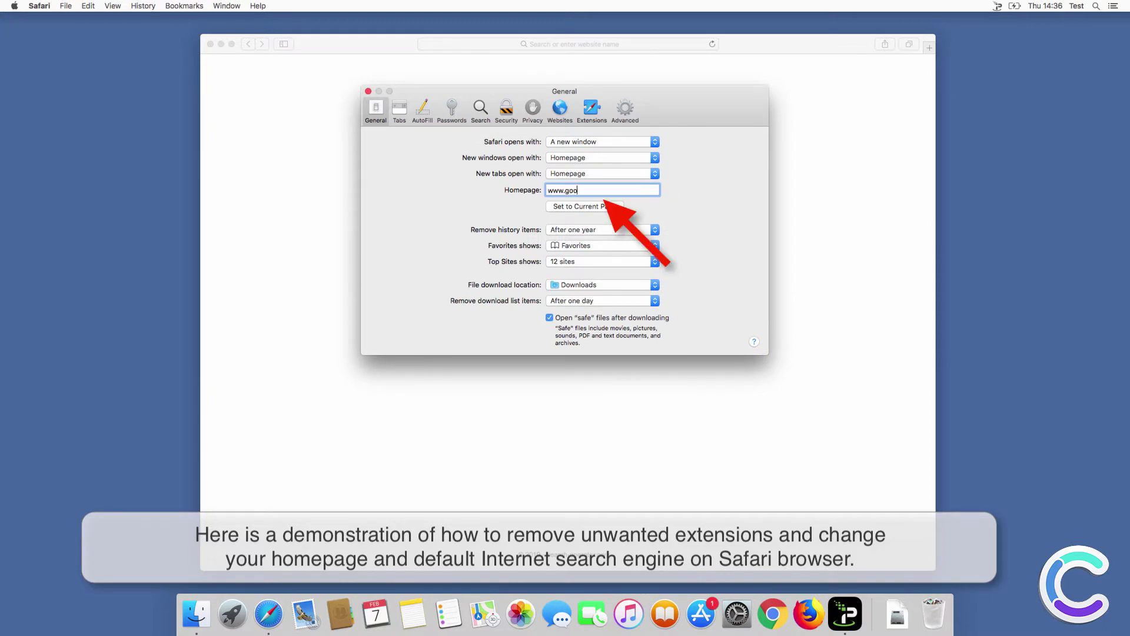
pyautogui.write('gle.com')
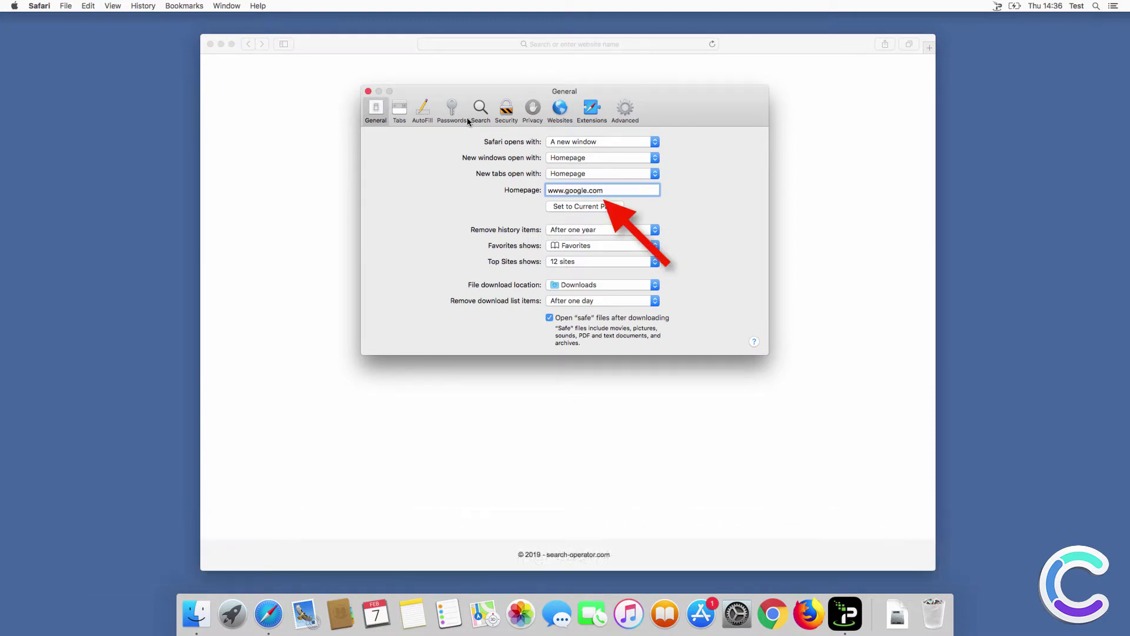
pyautogui.click(587, 112)
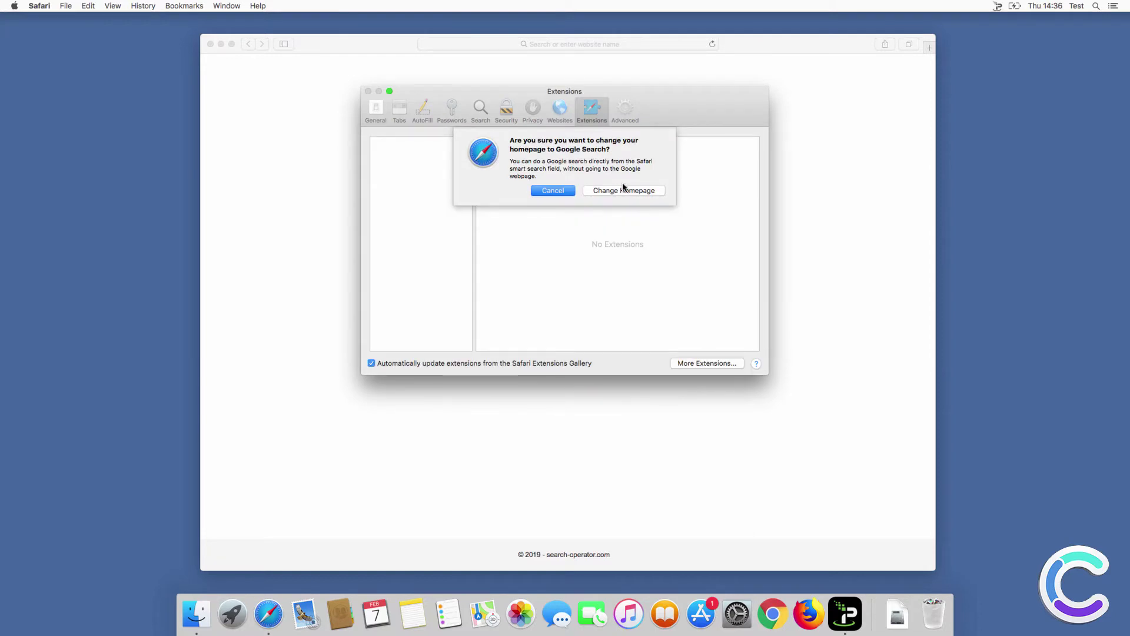
pyautogui.click(615, 189)
pyautogui.click(369, 91)
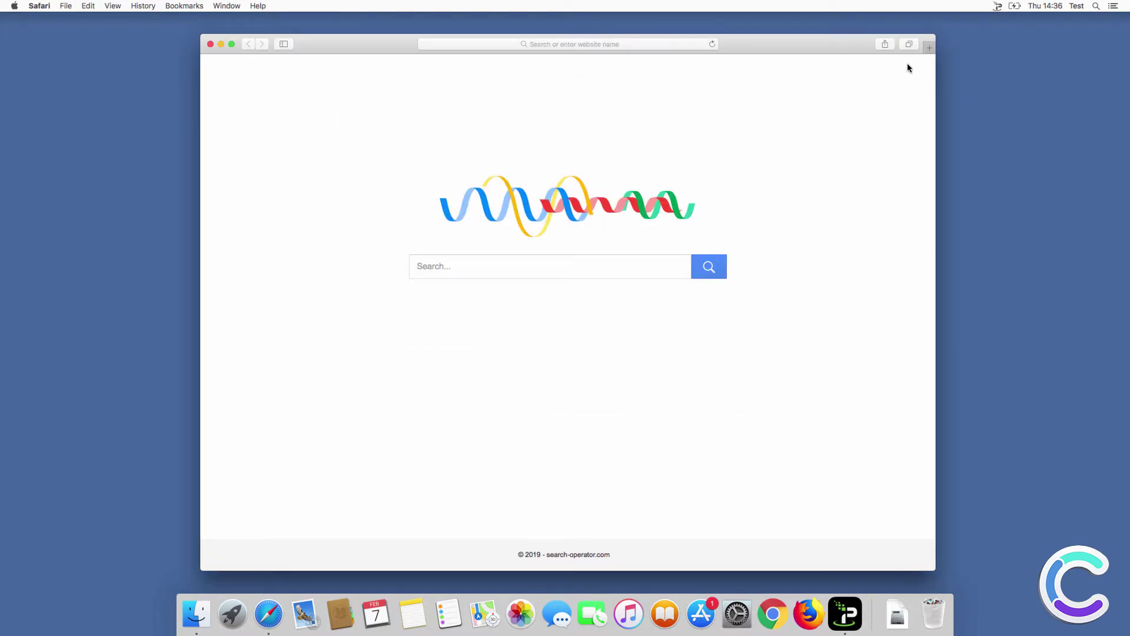
# Test a 'search query' search in a new tab, then close Safari.
pyautogui.click(927, 49)
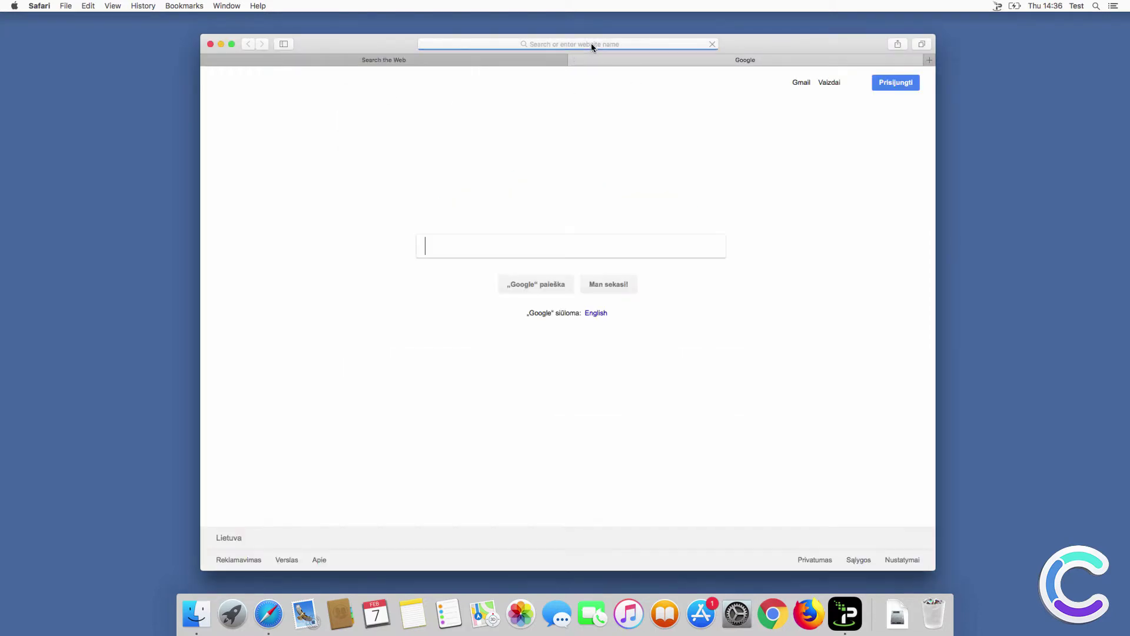
pyautogui.click(591, 43)
pyautogui.write('search query')
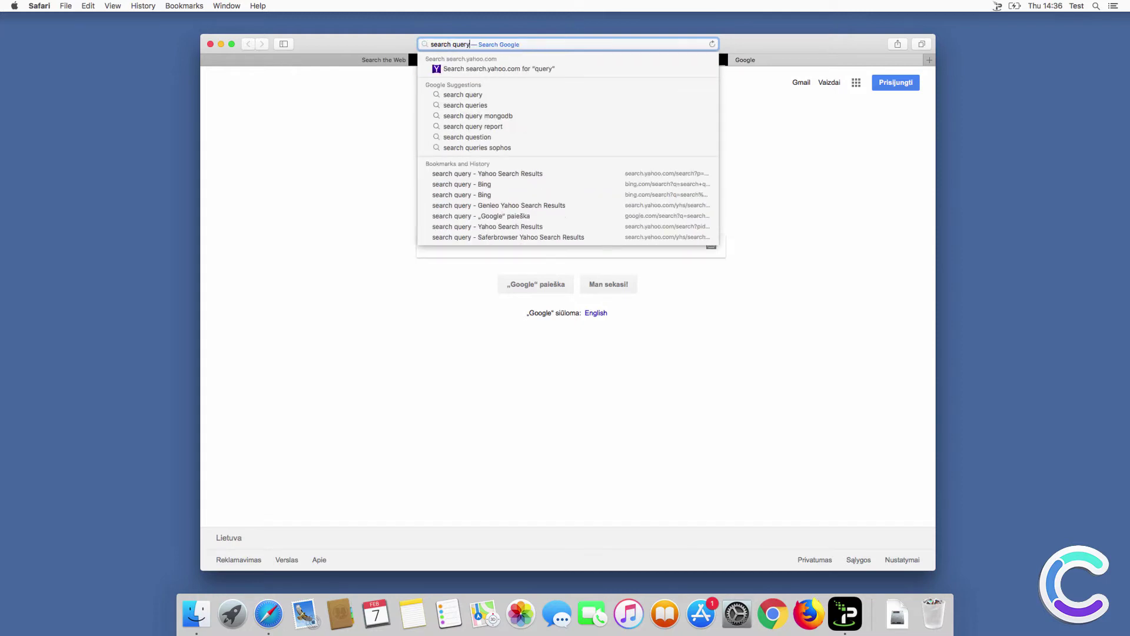
pyautogui.press('Return')
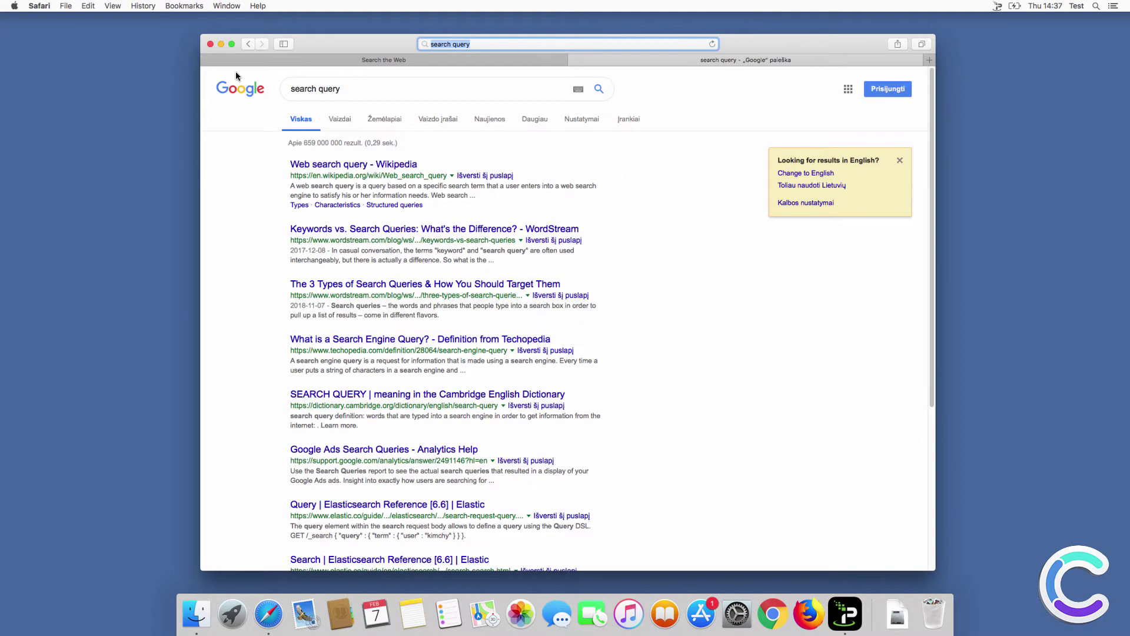
pyautogui.click(210, 45)
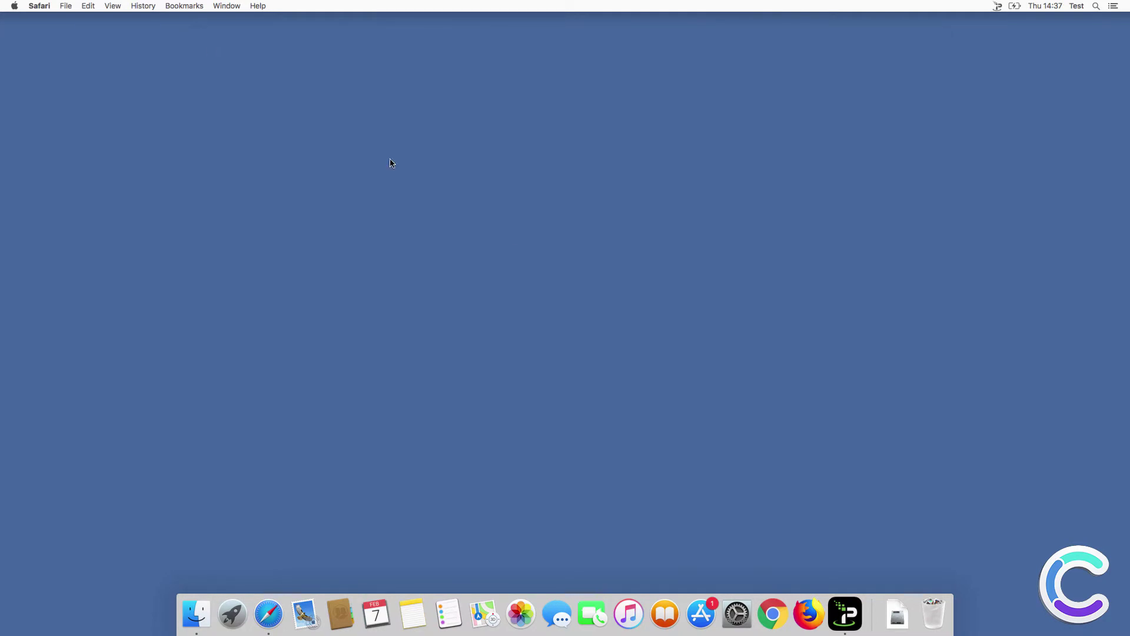
# Remove the AnySearch extension from Chrome's Extensions page and confirm the removal.
pyautogui.click(774, 613)
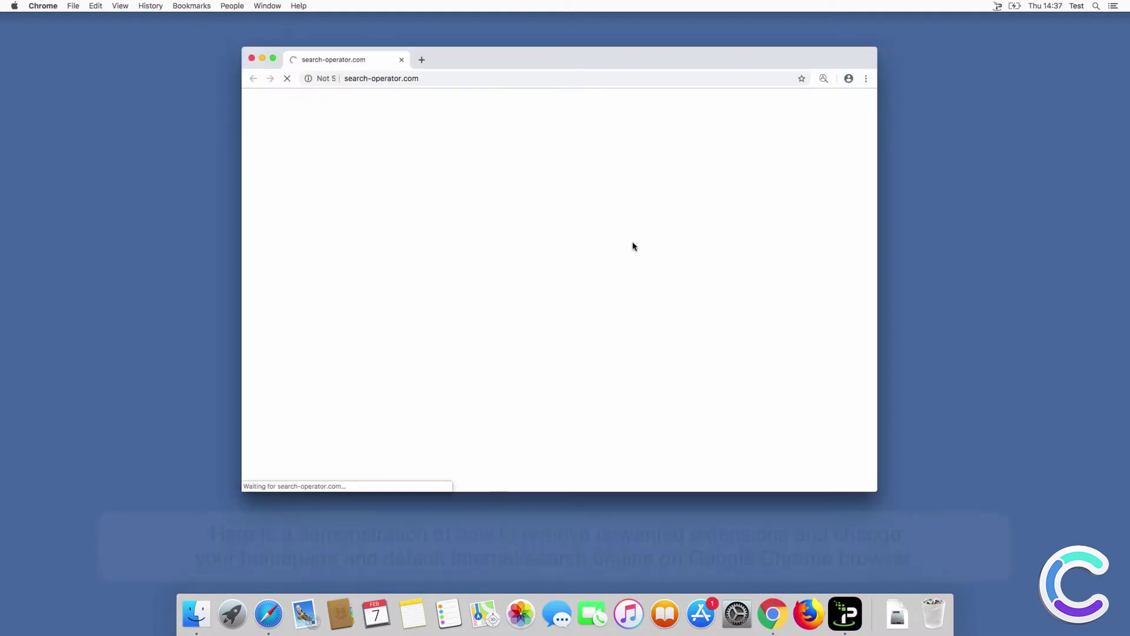
pyautogui.click(868, 79)
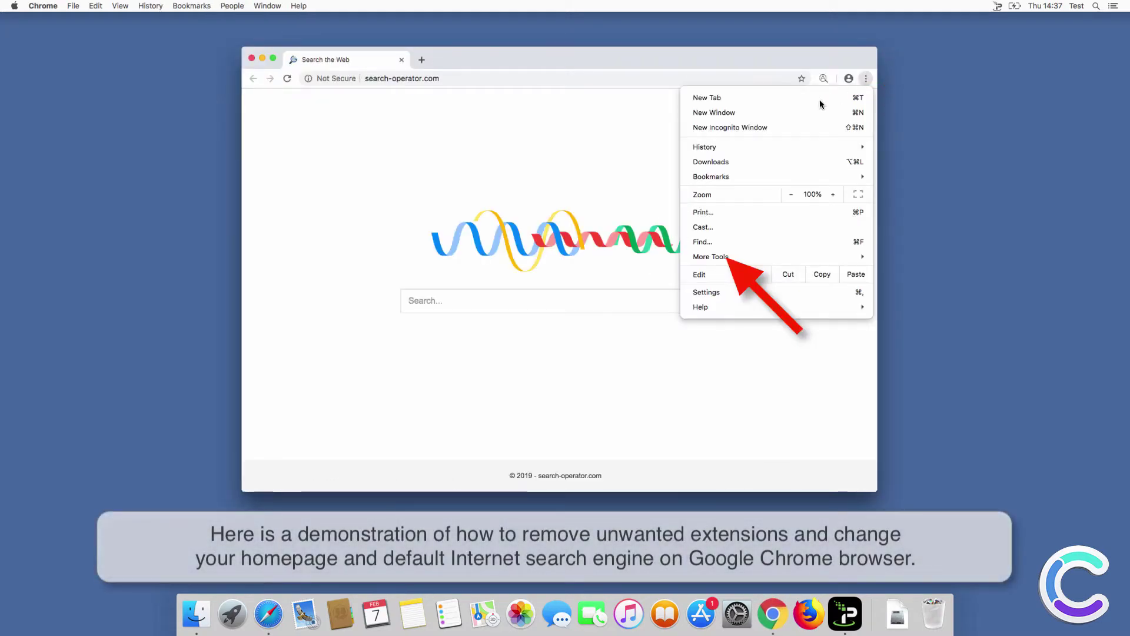
pyautogui.moveTo(758, 257)
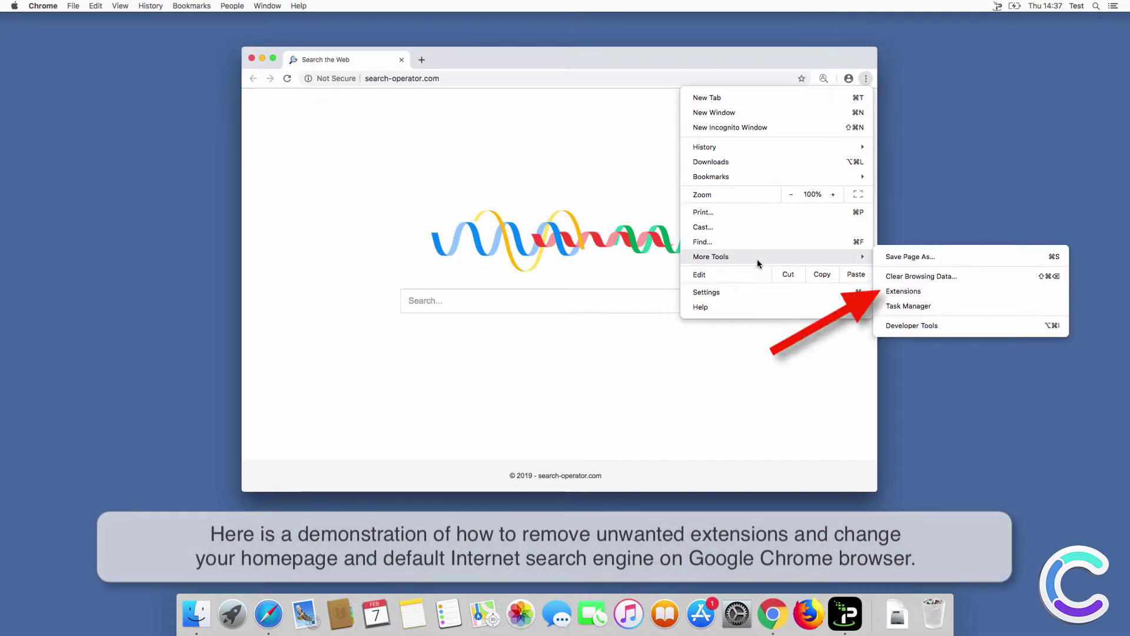
pyautogui.click(925, 291)
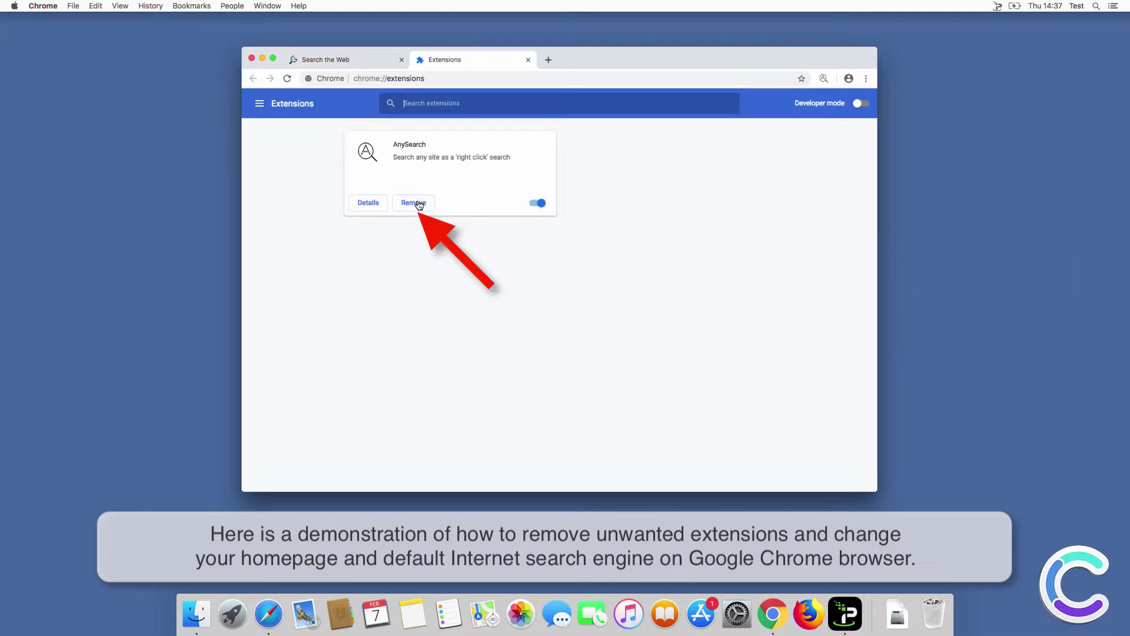
pyautogui.click(413, 203)
pyautogui.click(617, 151)
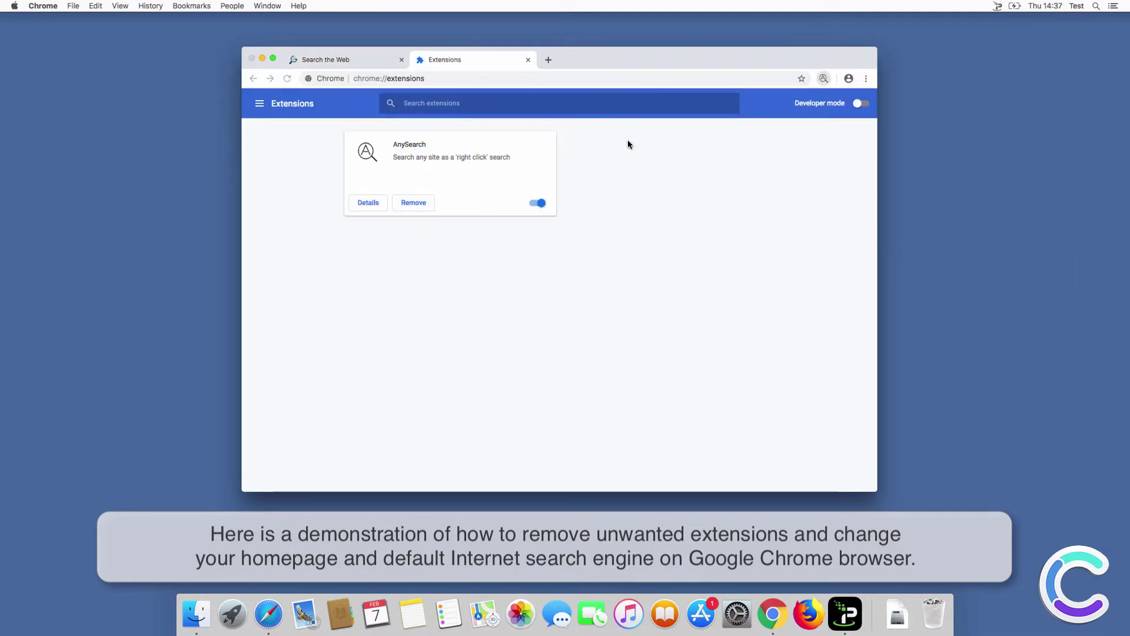
# Switch Chrome's default search engine from Bing to Google in Settings.
pyautogui.click(868, 79)
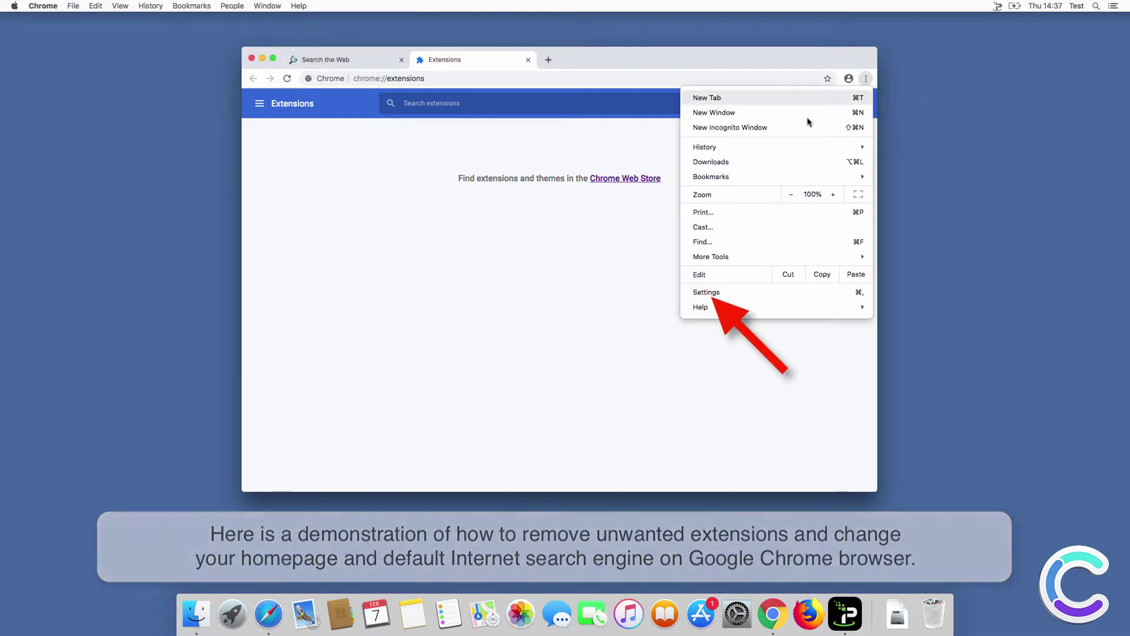
pyautogui.click(726, 292)
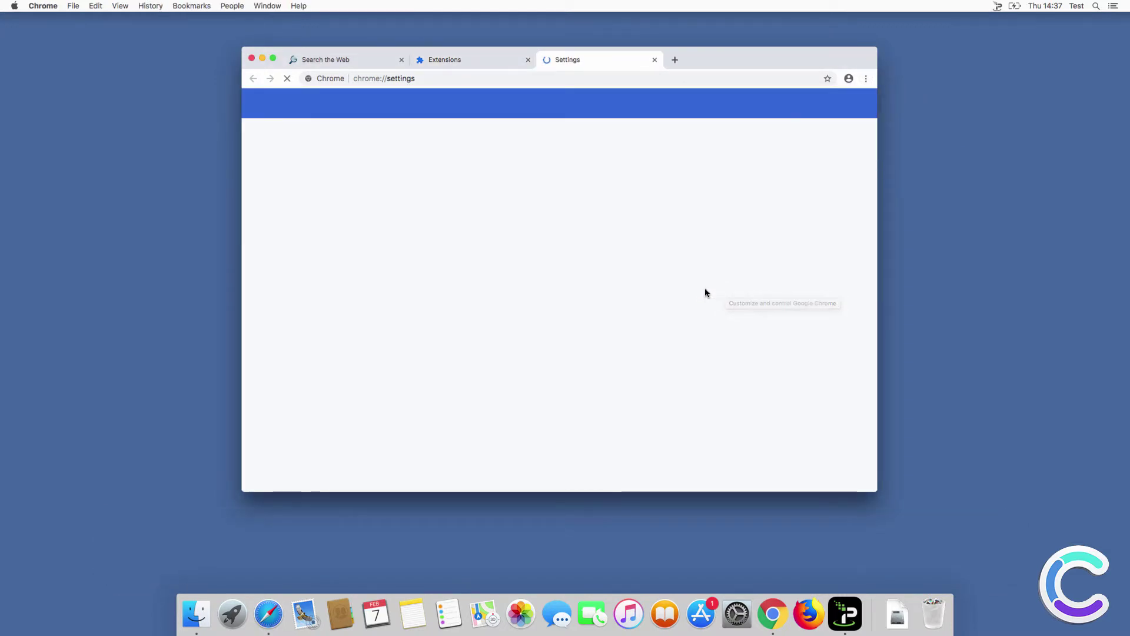
pyautogui.moveTo(875, 143); pyautogui.dragTo(857, 342)
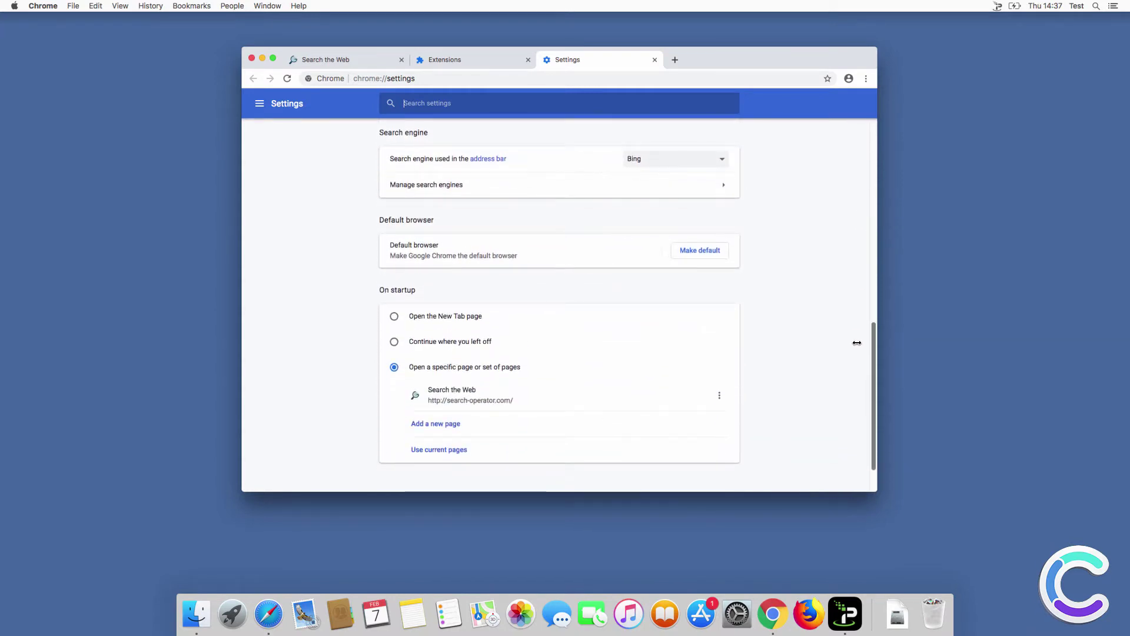
pyautogui.scroll(-1, 857, 343)
pyautogui.click(652, 156)
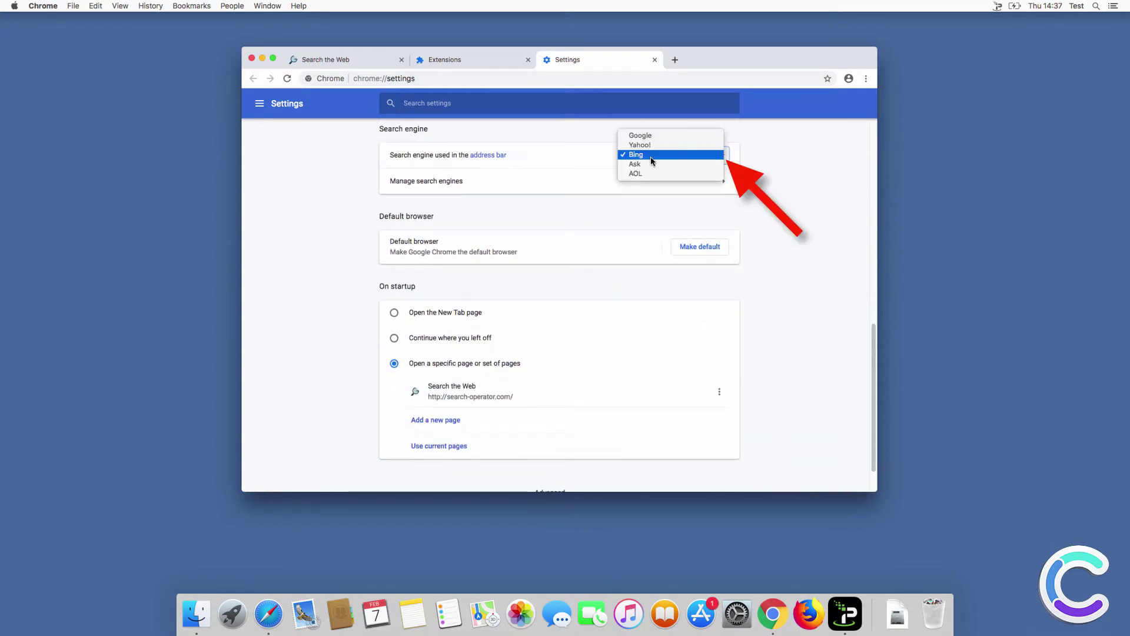
pyautogui.click(559, 302)
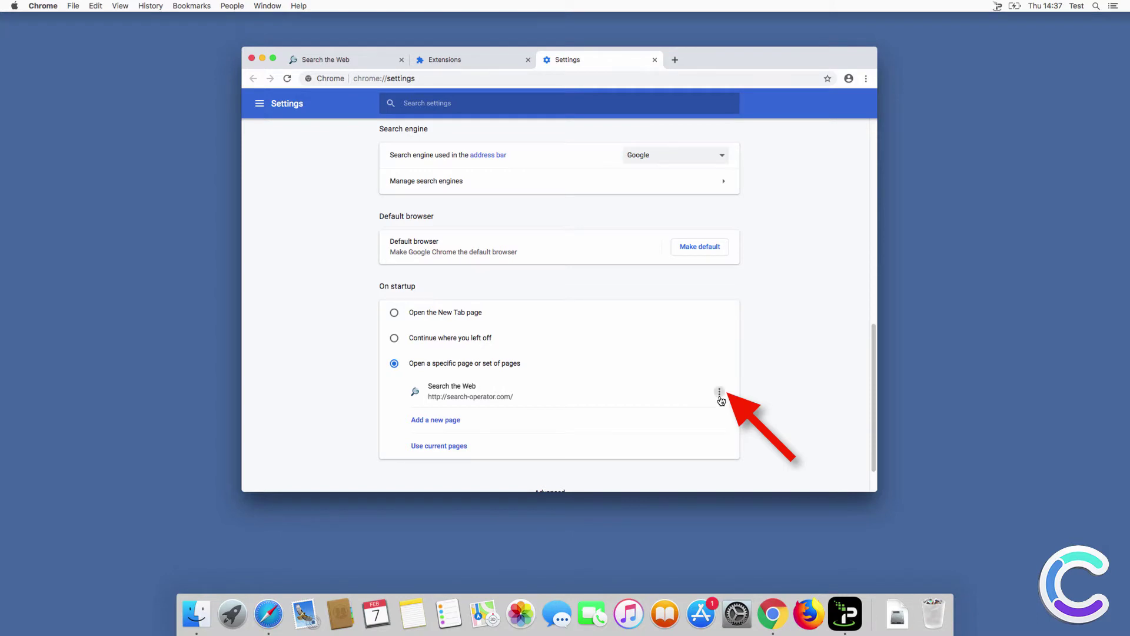
pyautogui.click(720, 395)
pyautogui.click(713, 396)
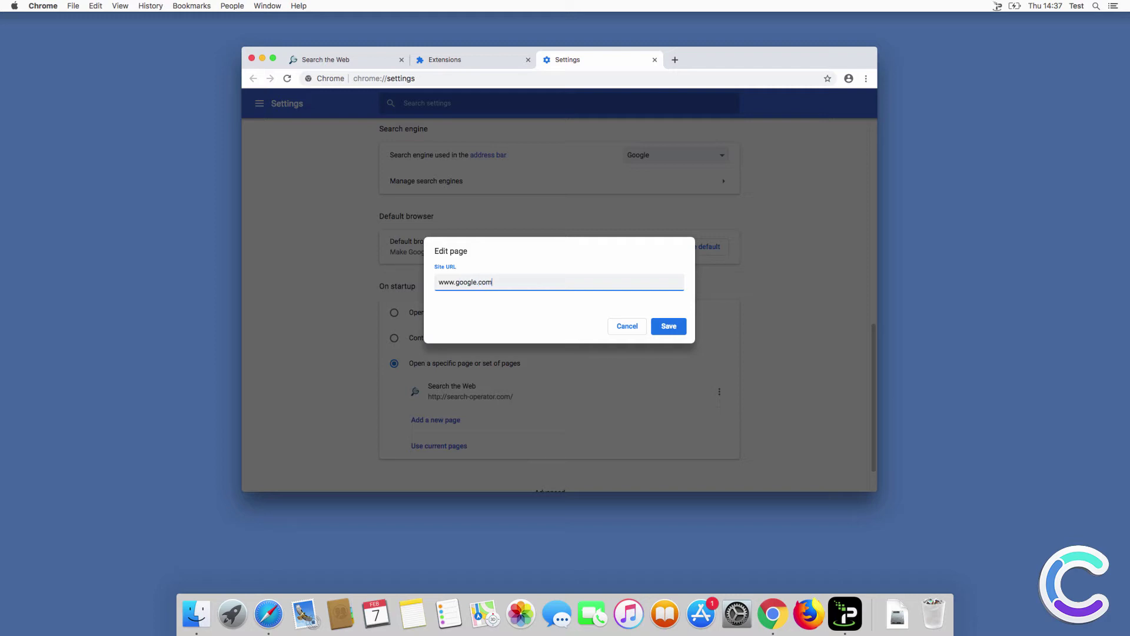
pyautogui.click(671, 325)
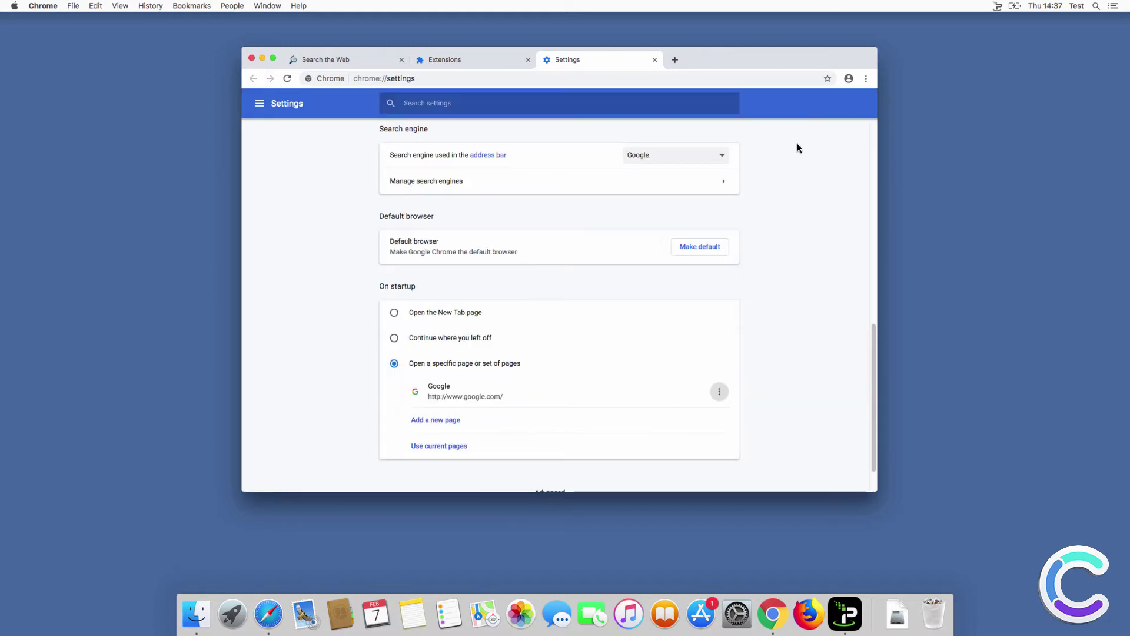
# Run a test search in a new tab, then close Chrome and launch Firefox.
pyautogui.click(675, 60)
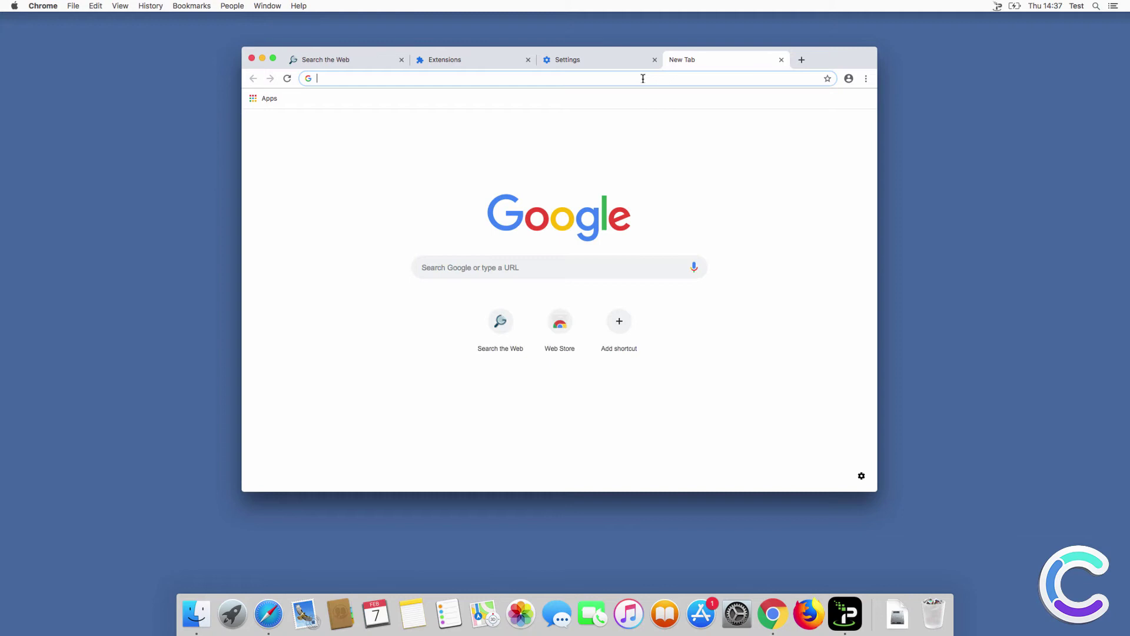
pyautogui.write('search query')
pyautogui.press('Return')
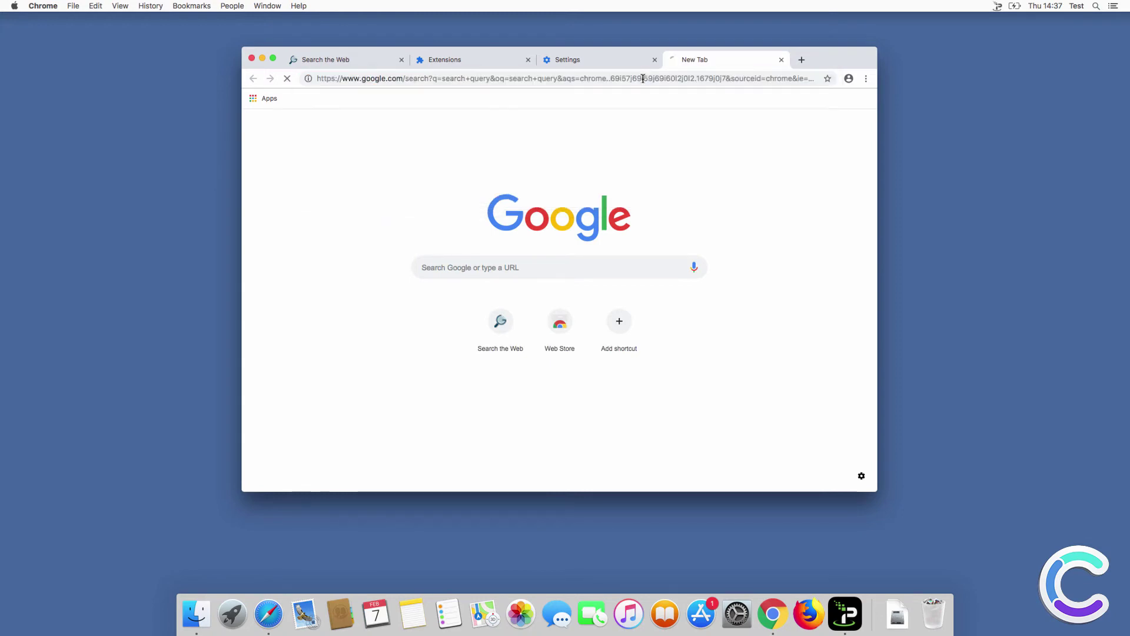
pyautogui.click(252, 59)
pyautogui.click(809, 614)
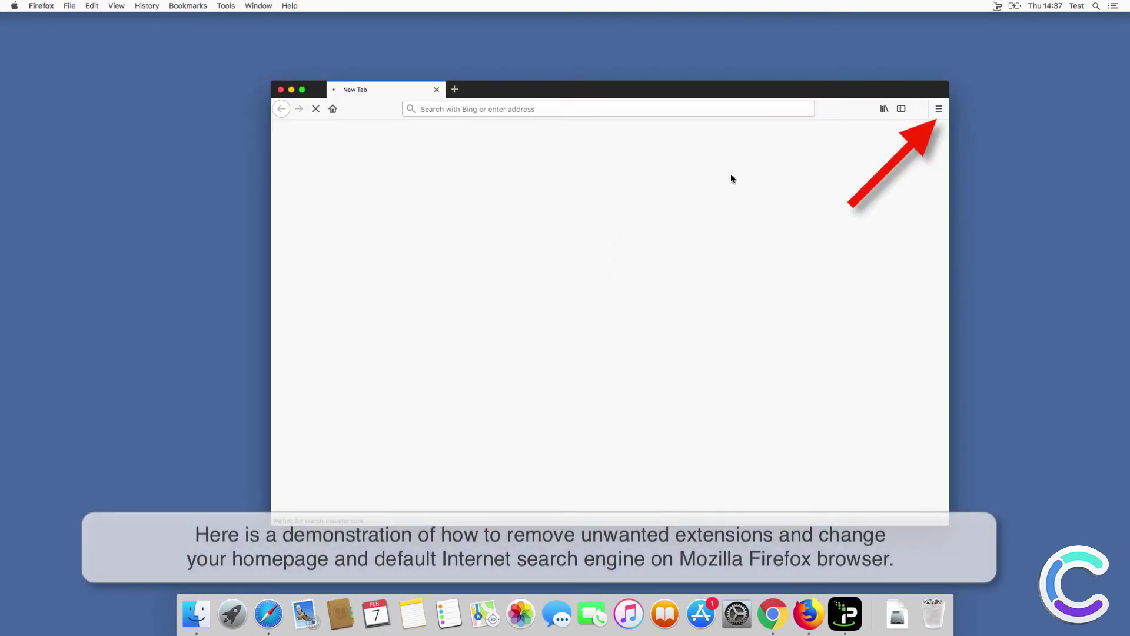
# Open Firefox's Add-ons Manager to show the installed AIO Search extension.
pyautogui.click(939, 109)
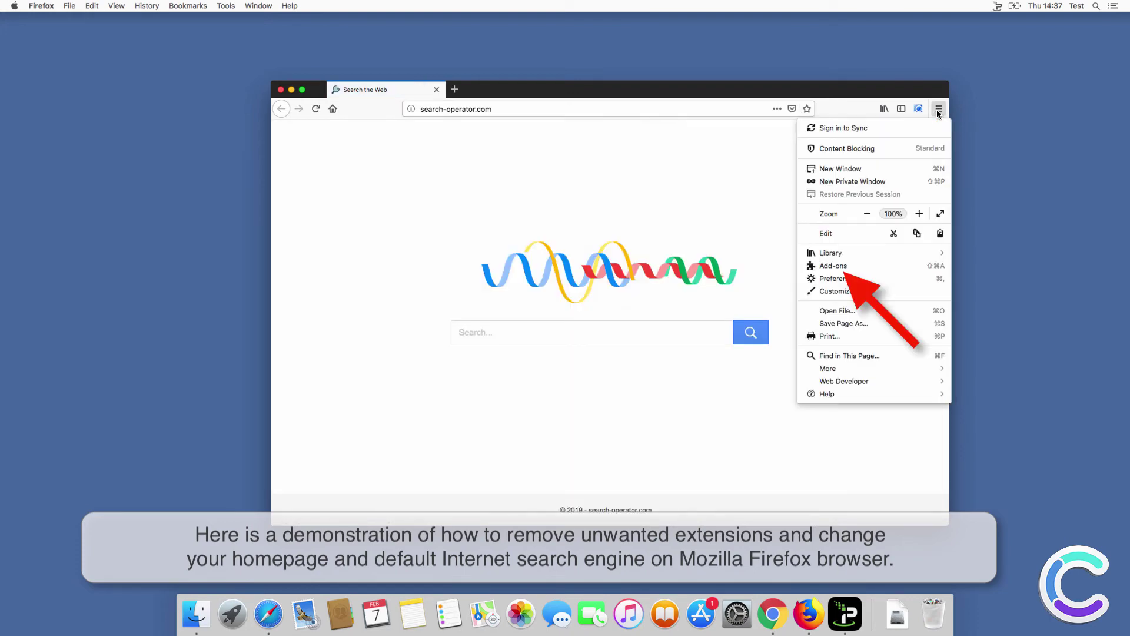
pyautogui.click(872, 264)
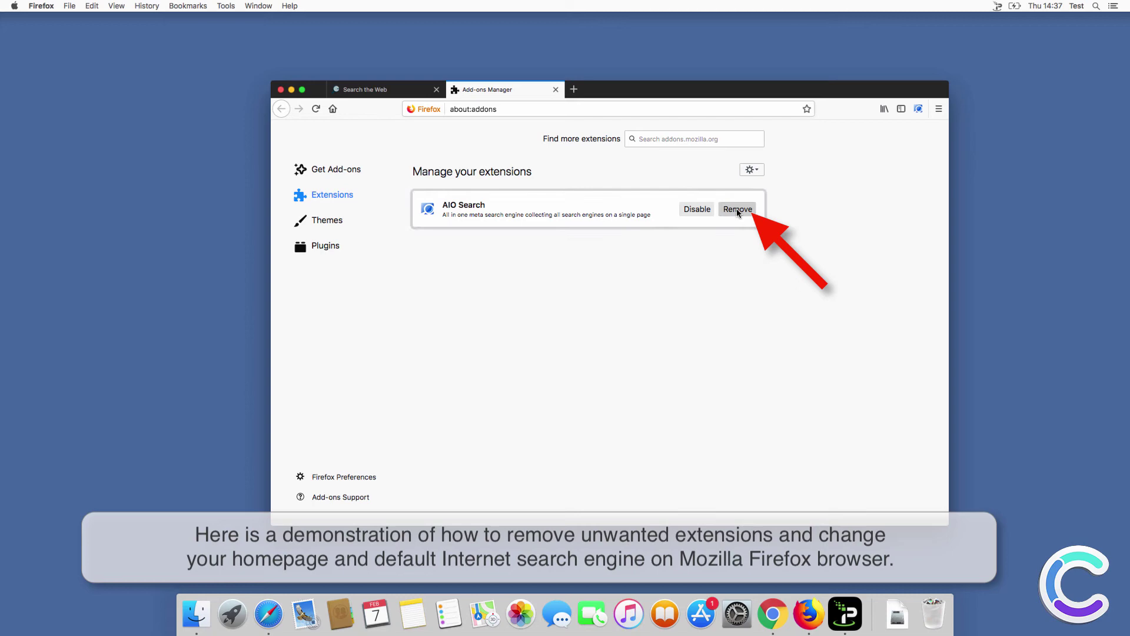